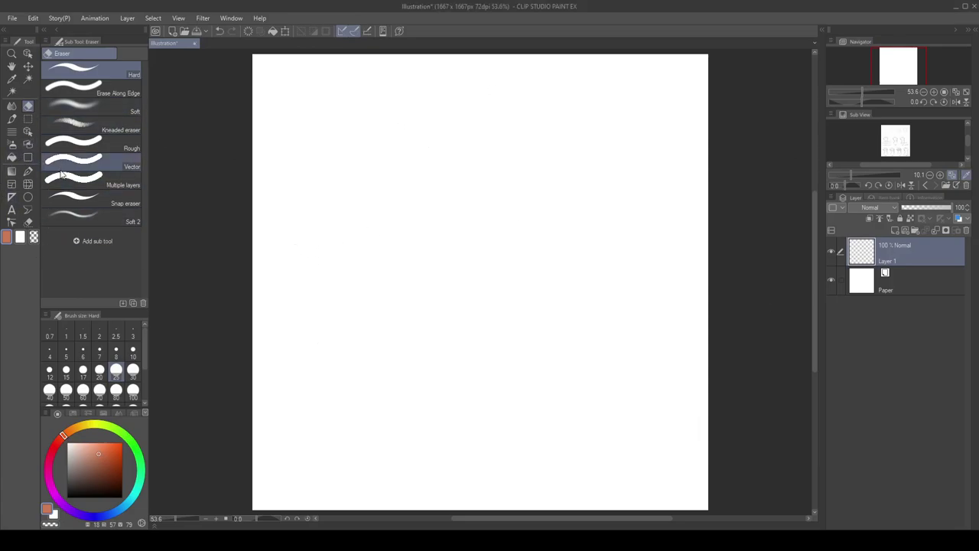
# - Paint a solid orange cliff along the right edge with the G-pen at size 80
pyautogui.click(28, 170)
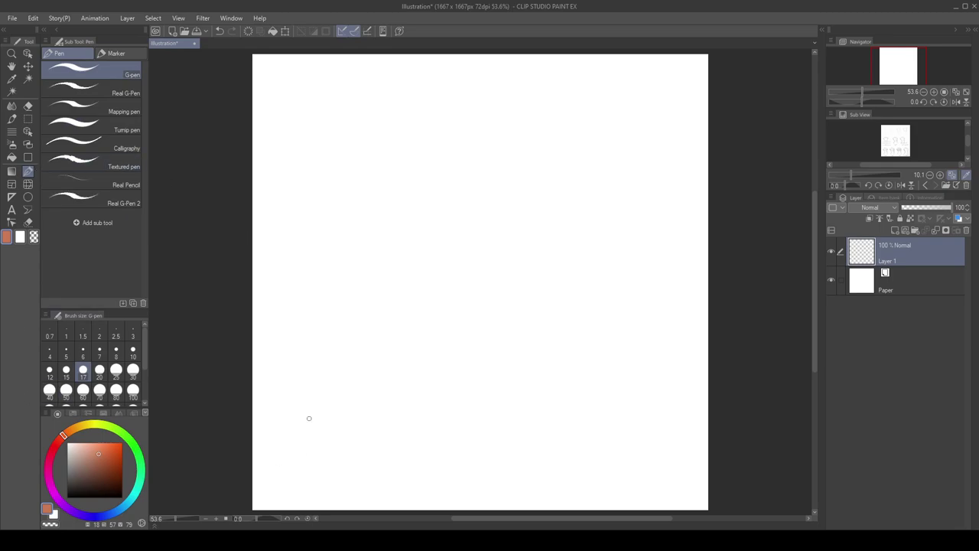
pyautogui.click(115, 390)
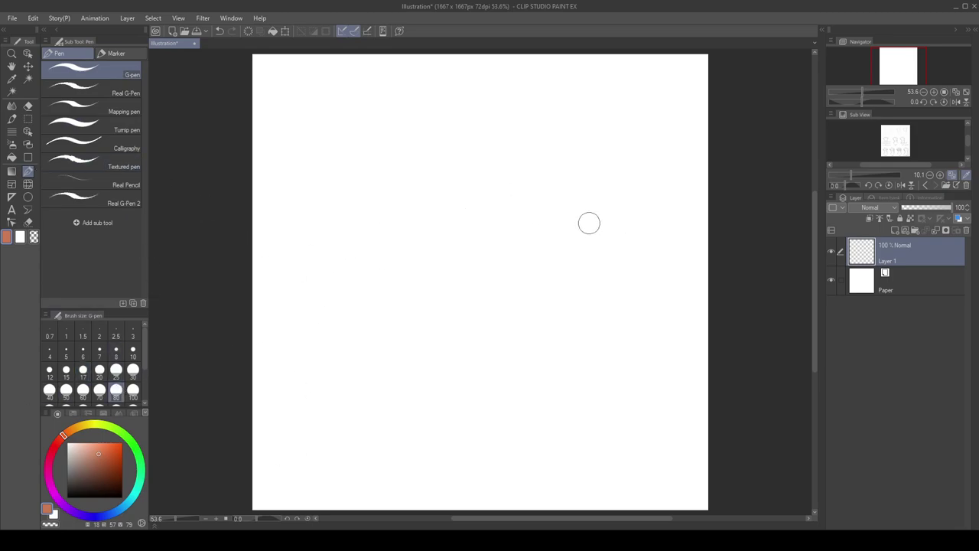
pyautogui.moveTo(588, 222)
pyautogui.mouseDown()
pyautogui.moveTo(589, 314)
pyautogui.moveTo(585, 222)
pyautogui.moveTo(711, 237)
pyautogui.moveTo(597, 262)
pyautogui.moveTo(589, 340)
pyautogui.moveTo(707, 337)
pyautogui.mouseUp()
pyautogui.moveTo(677, 306)
pyautogui.mouseDown()
pyautogui.moveTo(592, 322)
pyautogui.moveTo(671, 324)
pyautogui.moveTo(673, 302)
pyautogui.moveTo(618, 317)
pyautogui.moveTo(618, 258)
pyautogui.moveTo(686, 245)
pyautogui.moveTo(708, 308)
pyautogui.moveTo(681, 321)
pyautogui.mouseUp()
pyautogui.moveTo(632, 252)
pyautogui.mouseDown()
pyautogui.moveTo(688, 285)
pyautogui.moveTo(689, 267)
pyautogui.moveTo(570, 247)
pyautogui.mouseUp()
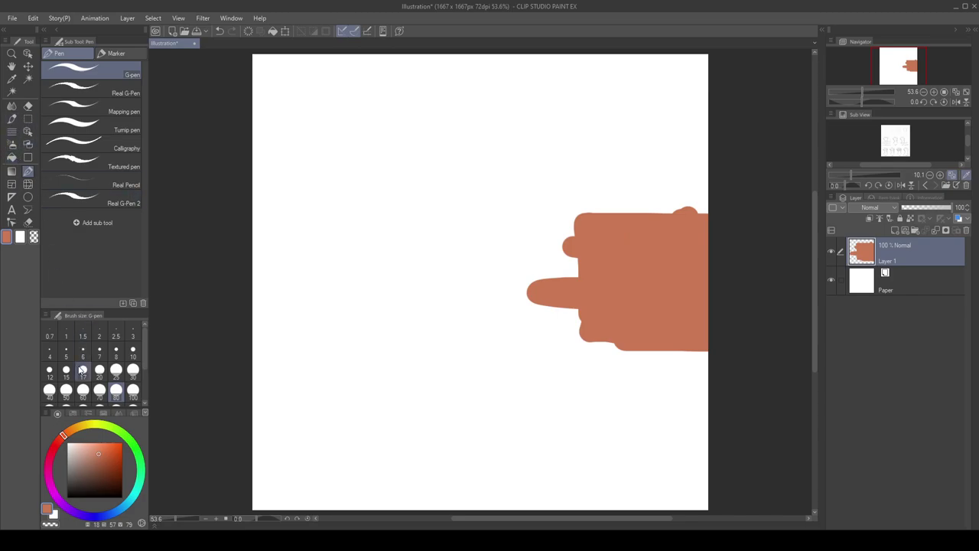
# - Letter 'CLIFF' across the orange shape in dark brown with a size 7 brush
pyautogui.scroll(-2, 81, 370)
pyautogui.click(114, 482)
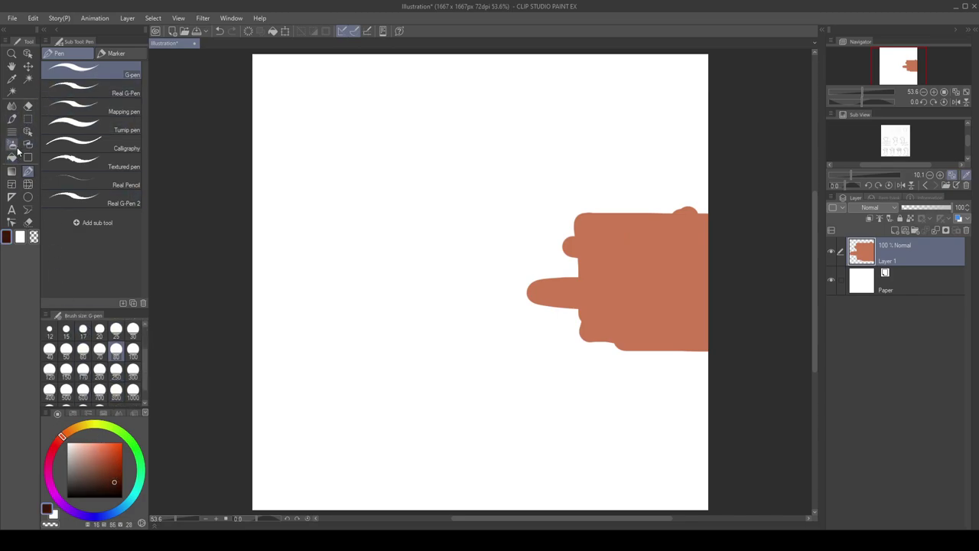
pyautogui.click(83, 331)
pyautogui.scroll(2, 100, 347)
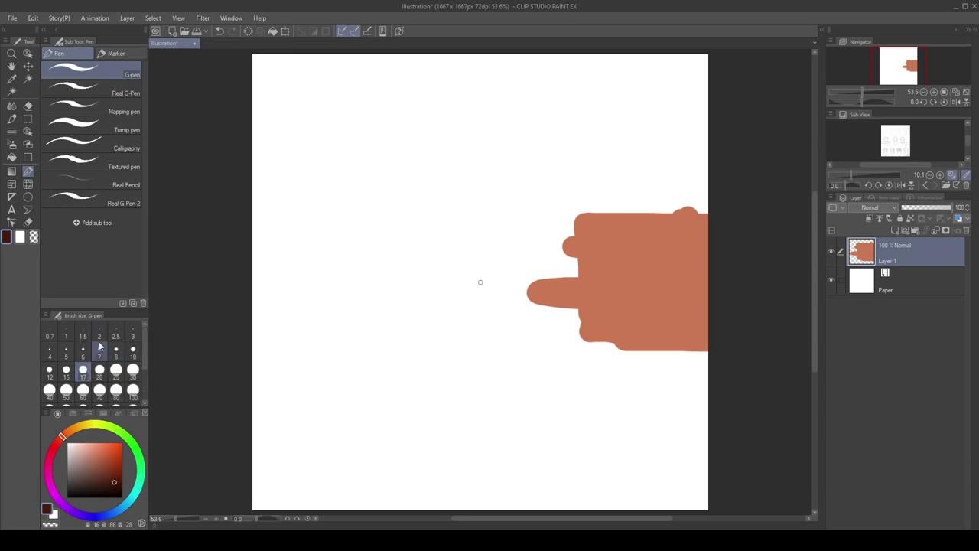
pyautogui.click(100, 348)
pyautogui.moveTo(615, 268); pyautogui.dragTo(604, 282)
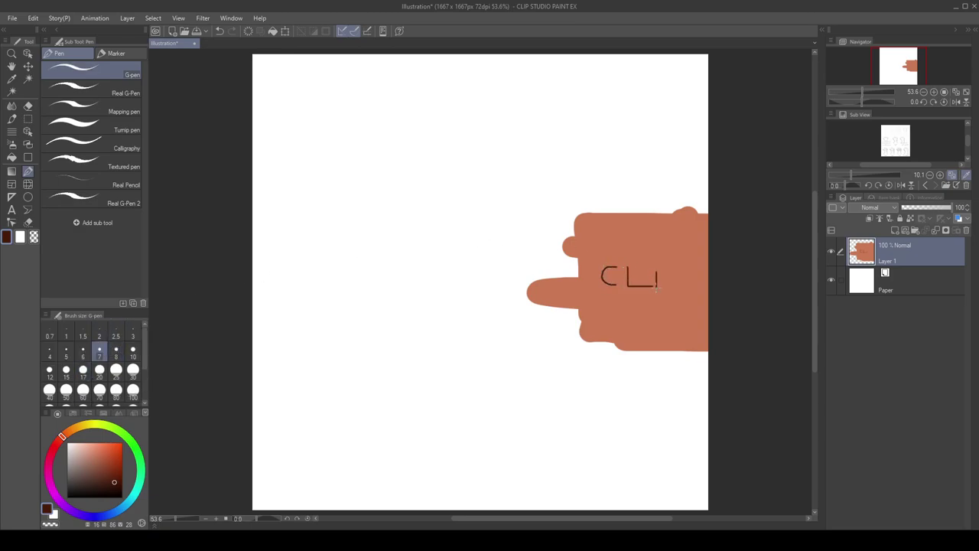
pyautogui.moveTo(656, 269); pyautogui.dragTo(706, 276)
# - Draw a small 'hi' blob below the cliff, then switch the colour to bright pink
pyautogui.moveTo(640, 351)
pyautogui.mouseDown()
pyautogui.moveTo(632, 385)
pyautogui.moveTo(609, 371)
pyautogui.moveTo(641, 354)
pyautogui.mouseUp()
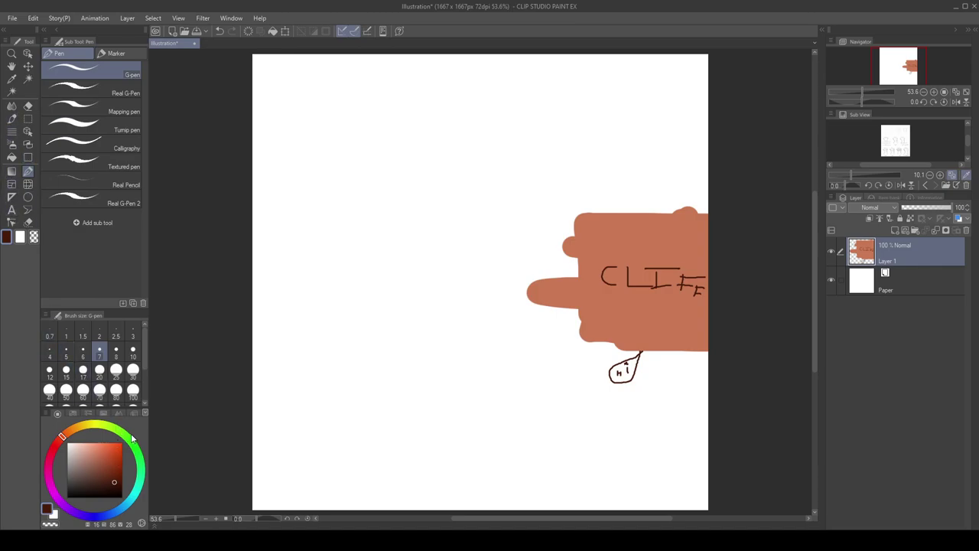
pyautogui.moveTo(133, 504)
pyautogui.mouseDown()
pyautogui.moveTo(111, 513)
pyautogui.moveTo(48, 478)
pyautogui.mouseUp()
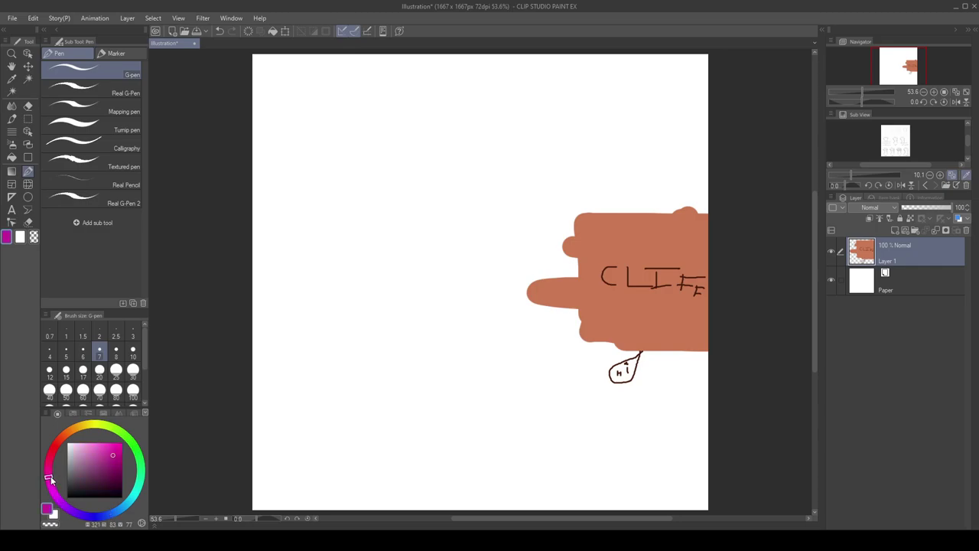
pyautogui.moveTo(113, 455); pyautogui.dragTo(101, 446)
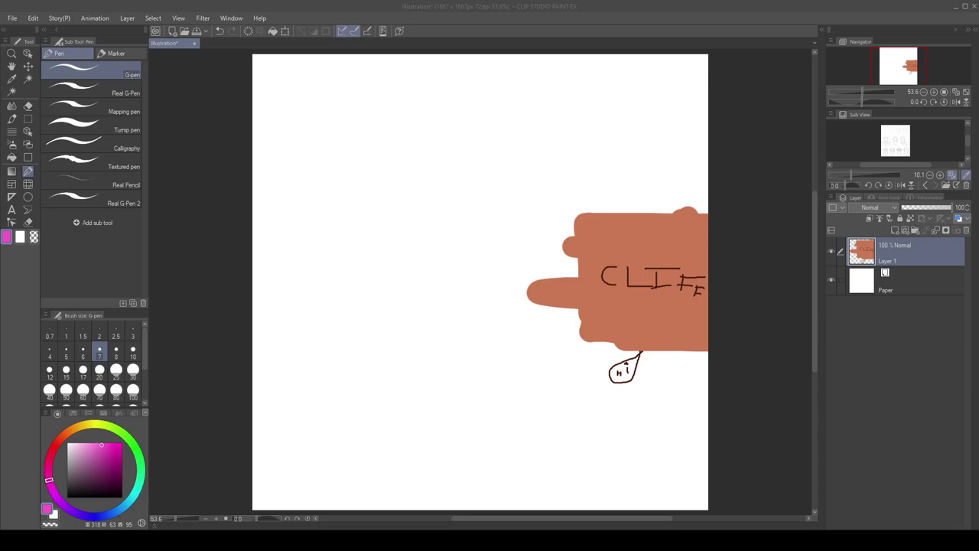
# - Paste the pink slime image and fill its black background with transparent
pyautogui.hotkey('ctrl', 'v')
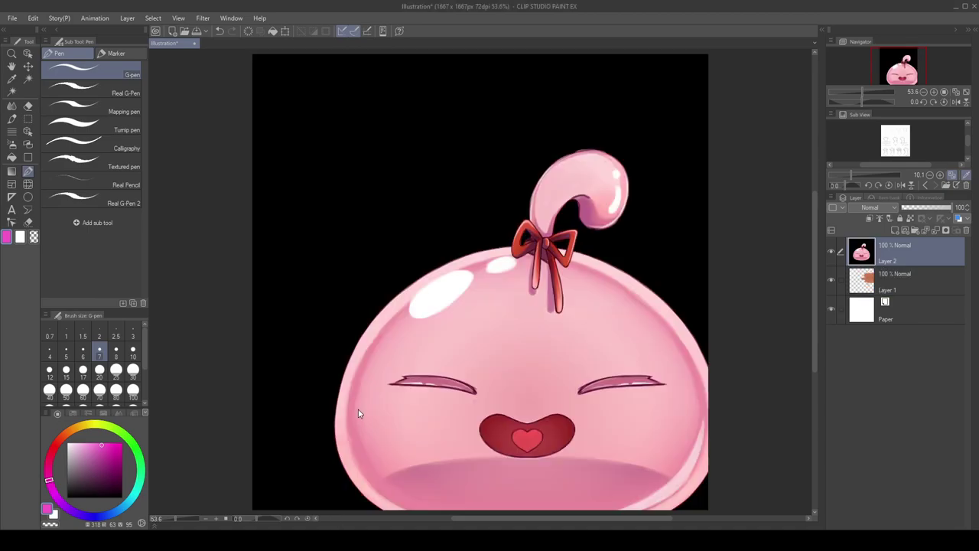
pyautogui.click(33, 236)
pyautogui.click(11, 156)
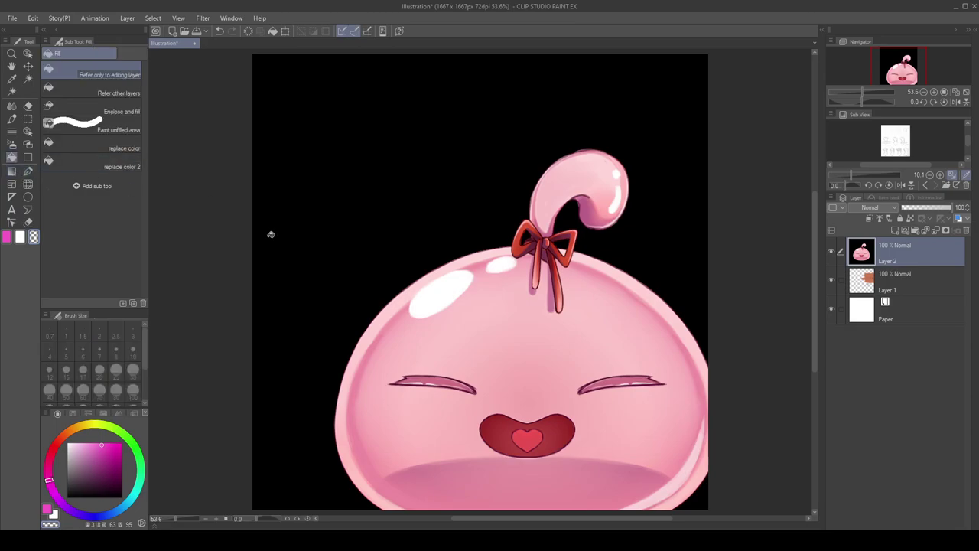
pyautogui.click(274, 236)
# - Scale the slime down in two passes so it sits above the cliff
pyautogui.hotkey('ctrl', 't')
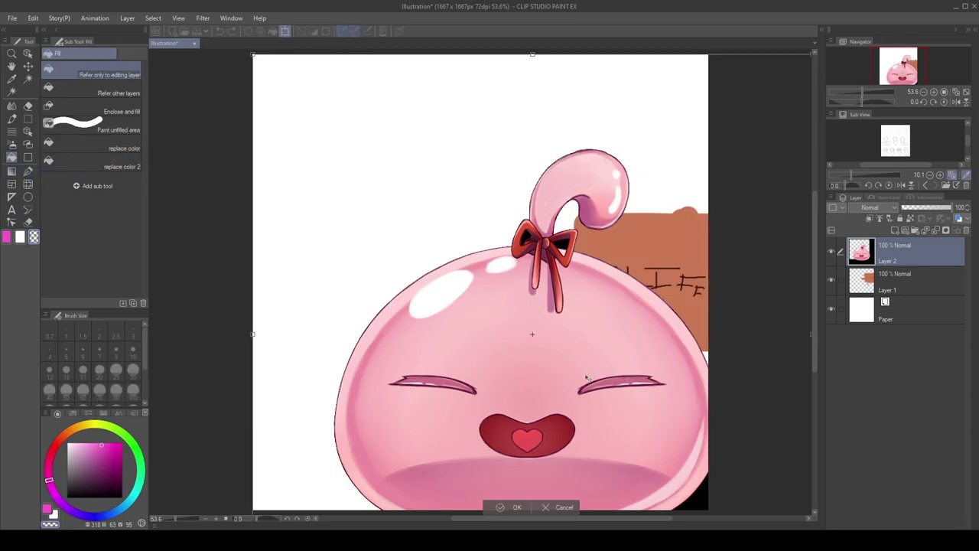
pyautogui.hotkey('ctrl', '-')
pyautogui.hotkey('ctrl', '-')
pyautogui.hotkey('ctrl', '-')
pyautogui.moveTo(686, 481); pyautogui.dragTo(555, 298)
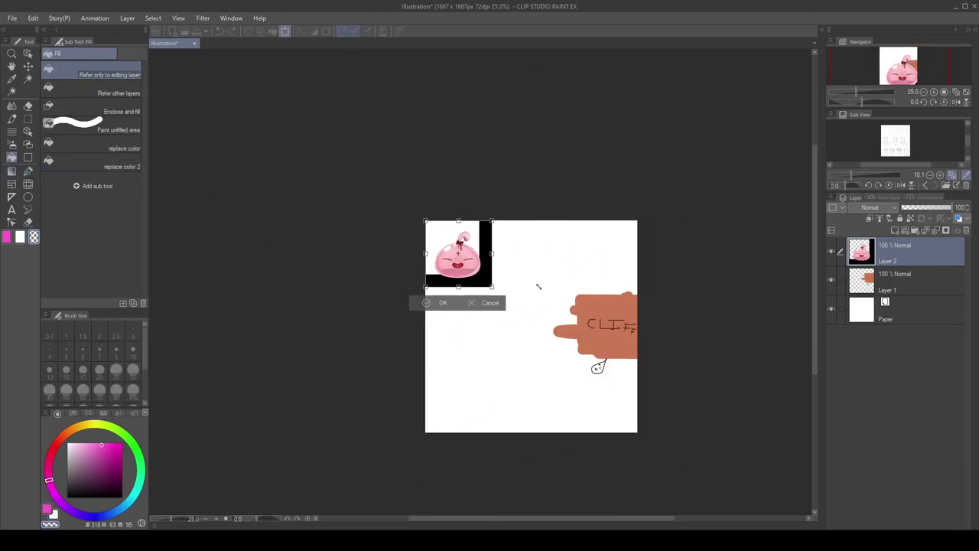
pyautogui.click(447, 316)
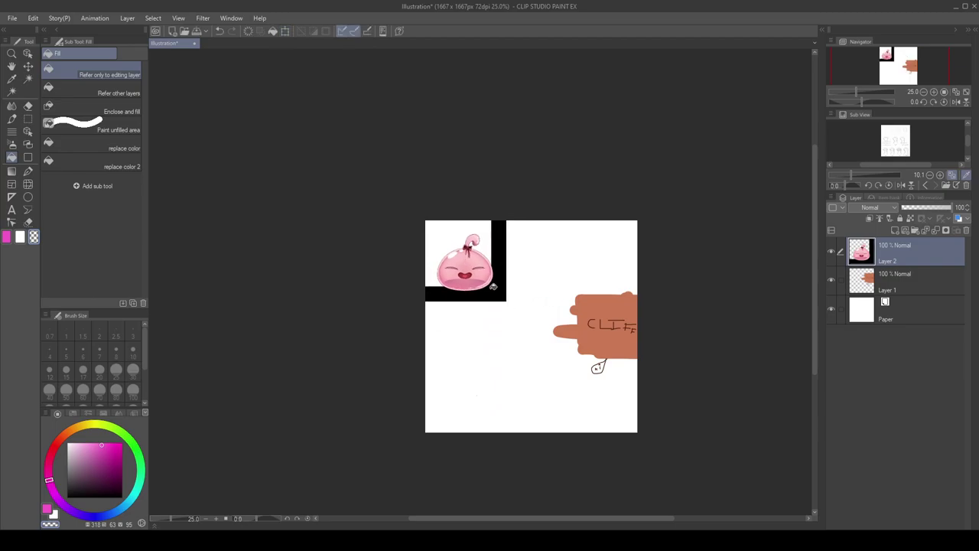
pyautogui.scroll(1, 484, 285)
pyautogui.scroll(5, 485, 285)
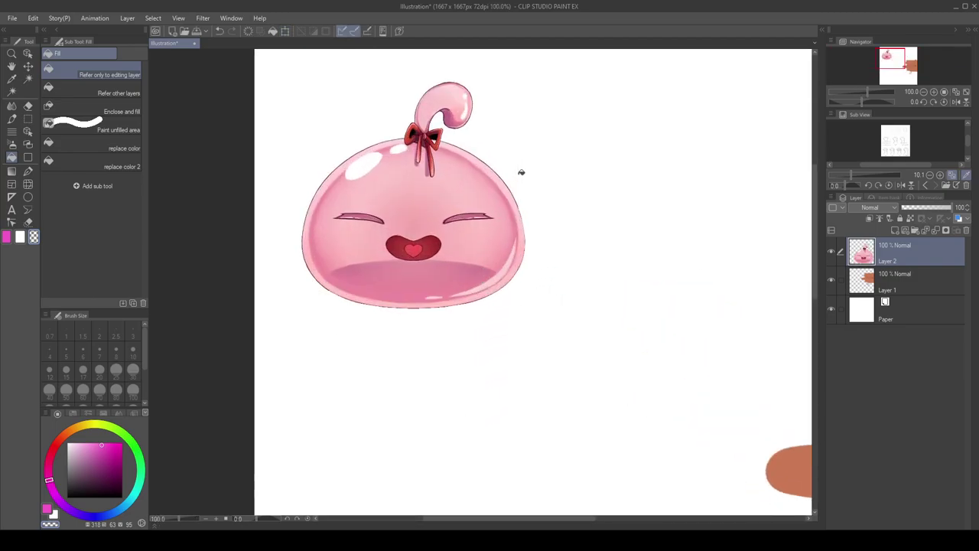
pyautogui.scroll(-1, 566, 245)
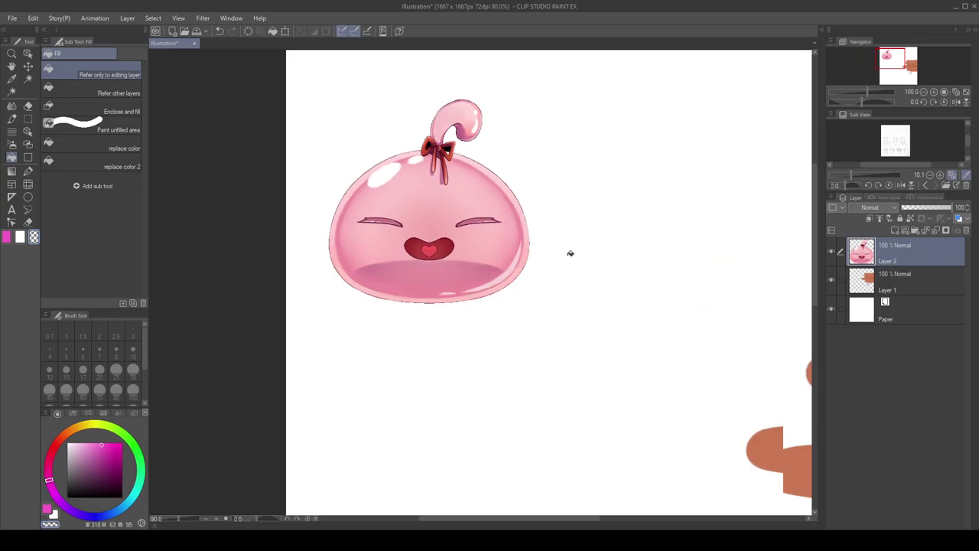
pyautogui.scroll(-2, 546, 233)
pyautogui.hotkey('ctrl', 't')
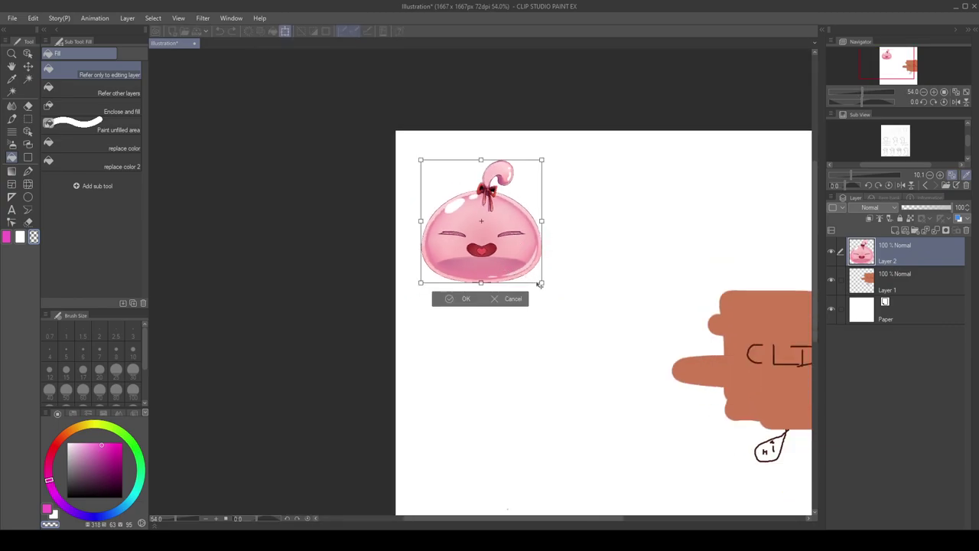
pyautogui.moveTo(540, 281)
pyautogui.mouseDown()
pyautogui.moveTo(468, 205)
pyautogui.moveTo(669, 229)
pyautogui.mouseUp()
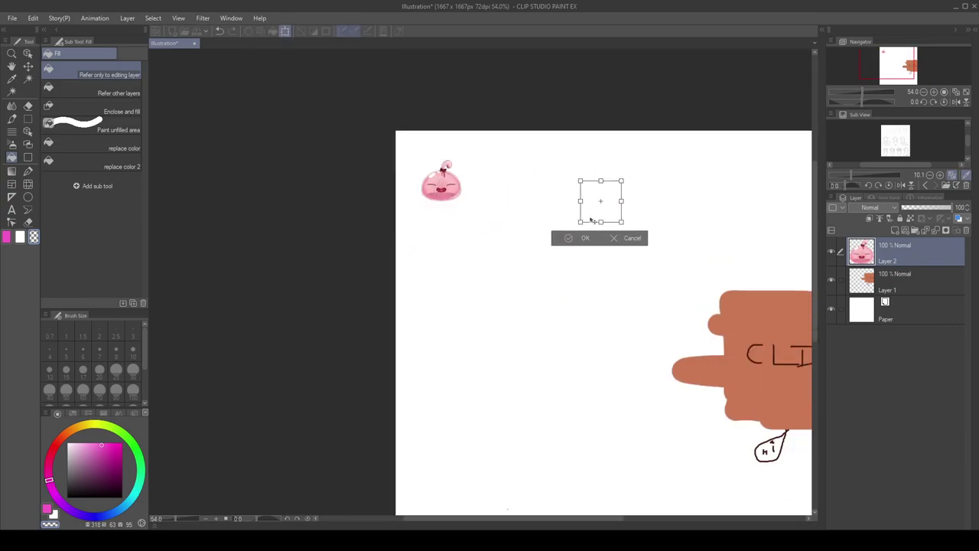
pyautogui.scroll(-1, 634, 243)
pyautogui.scroll(1, 706, 252)
pyautogui.scroll(2, 718, 254)
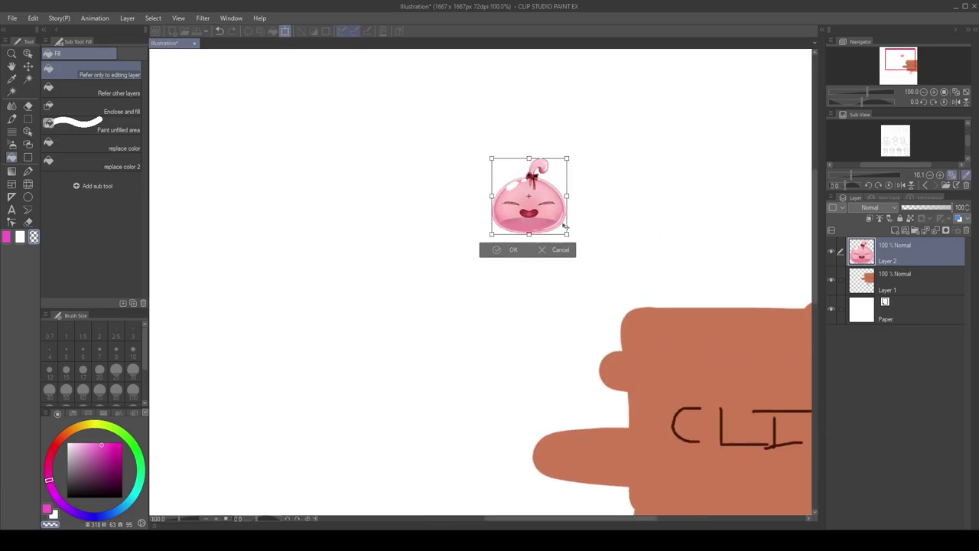
pyautogui.scroll(-3, 729, 260)
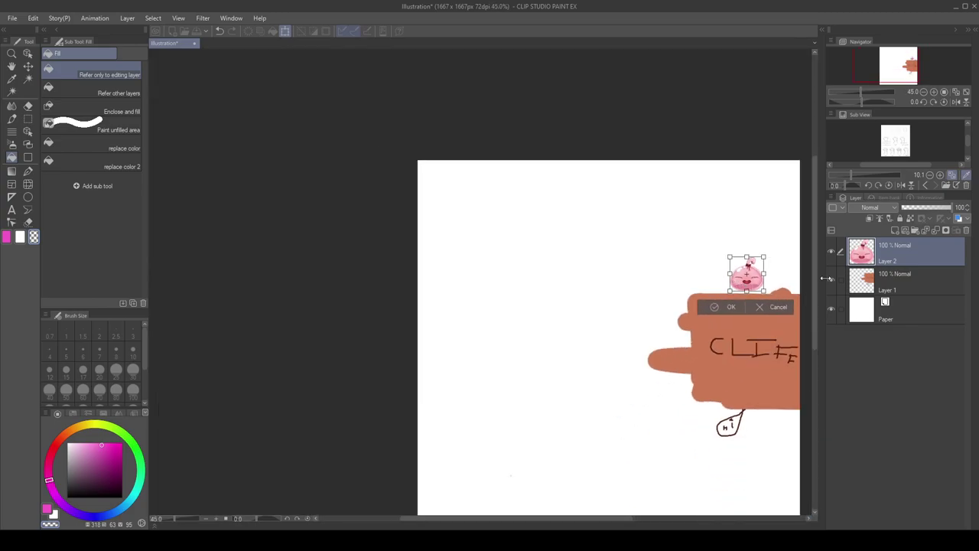
pyautogui.scroll(2, 720, 312)
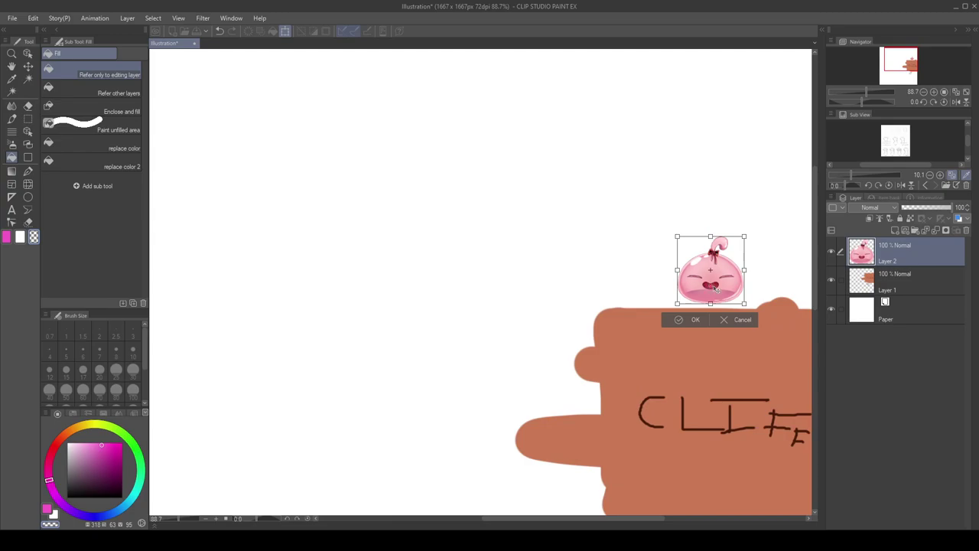
# - Confirm the slime's placement and draw a blue leg with a dark navy foot beneath it
pyautogui.click(673, 257)
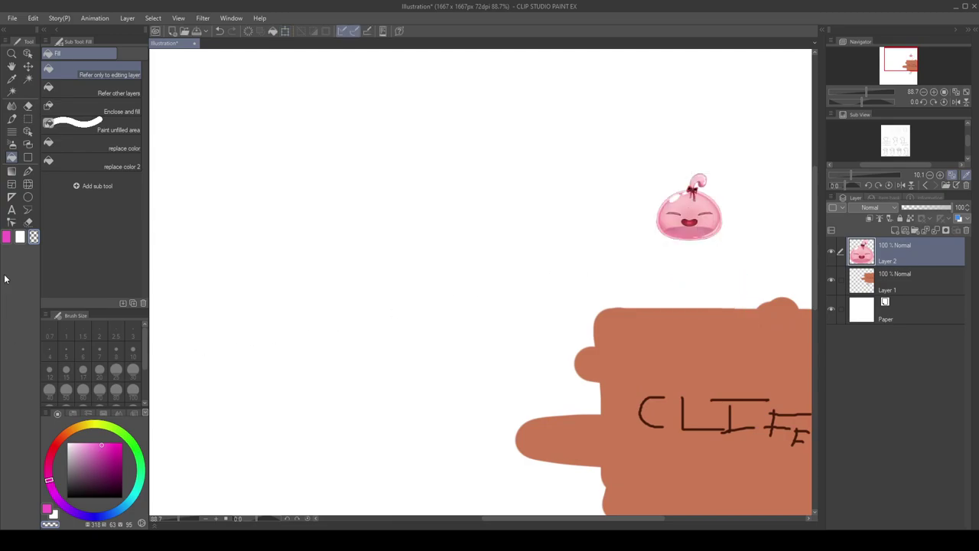
pyautogui.click(29, 171)
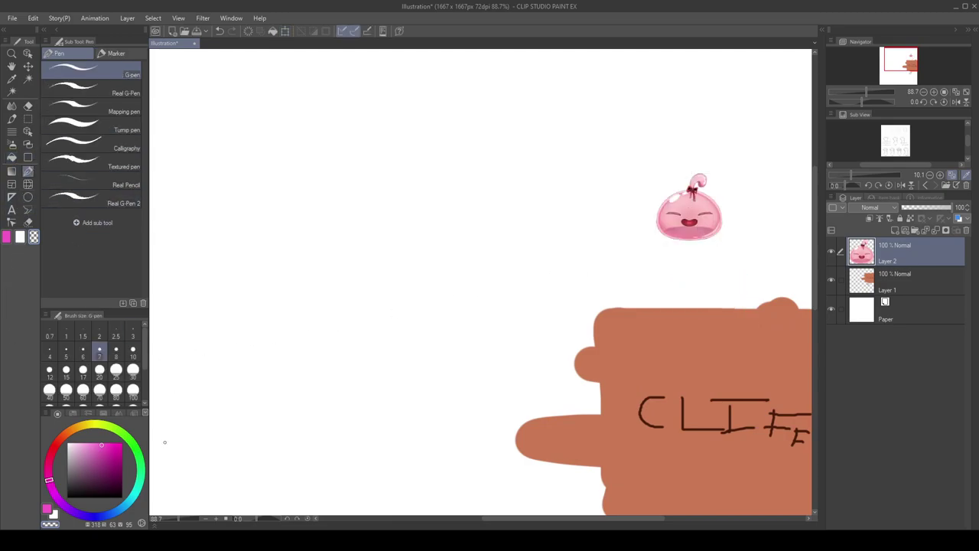
pyautogui.click(113, 510)
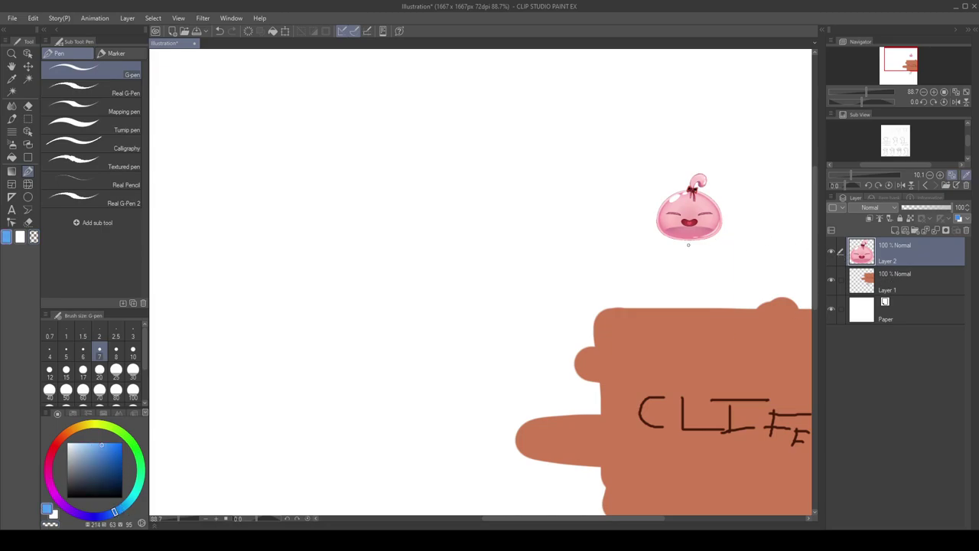
pyautogui.moveTo(688, 240); pyautogui.dragTo(685, 272)
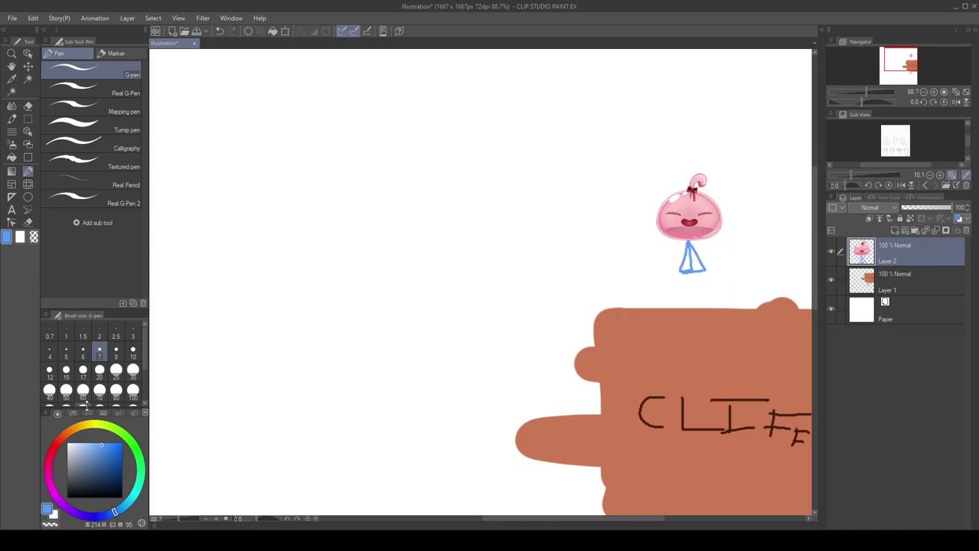
pyautogui.click(108, 485)
pyautogui.moveTo(686, 272); pyautogui.dragTo(688, 278)
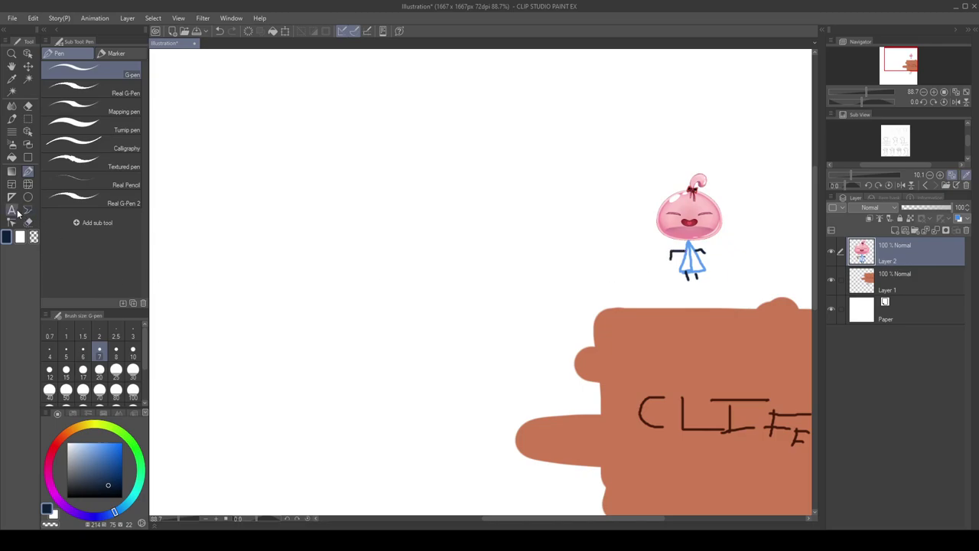
# - Switch to the Fill tool and mix an orange-brown colour for the stick
pyautogui.click(102, 450)
pyautogui.click(90, 426)
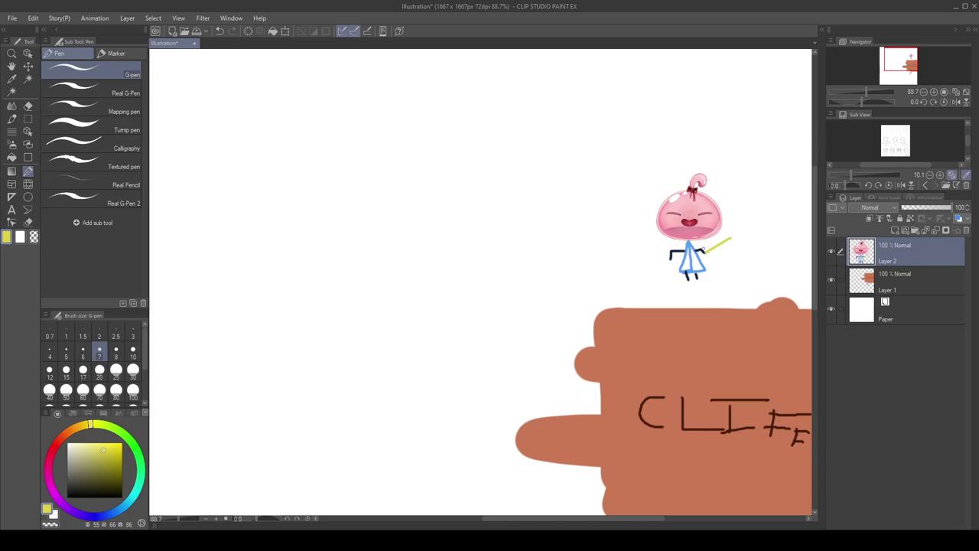
pyautogui.click(12, 157)
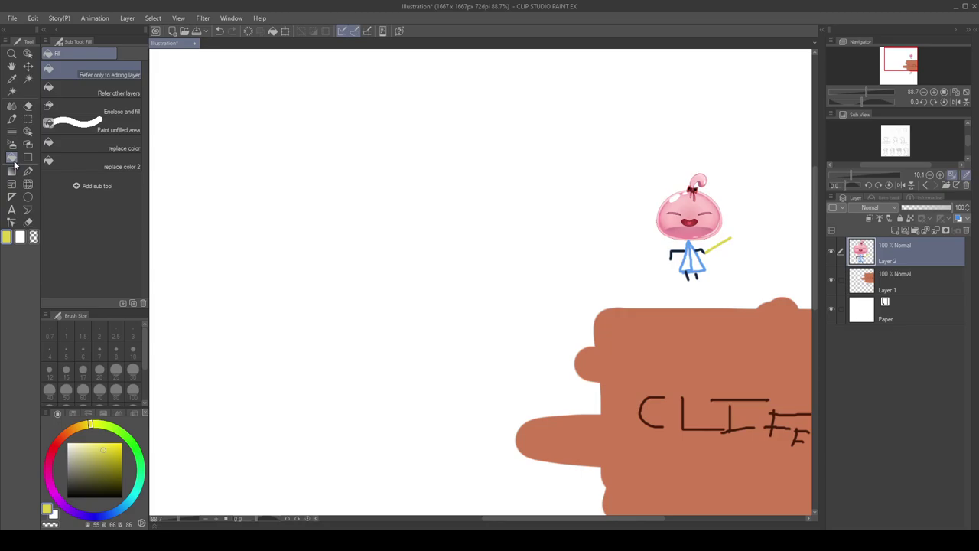
pyautogui.click(68, 431)
pyautogui.moveTo(102, 447); pyautogui.dragTo(115, 467)
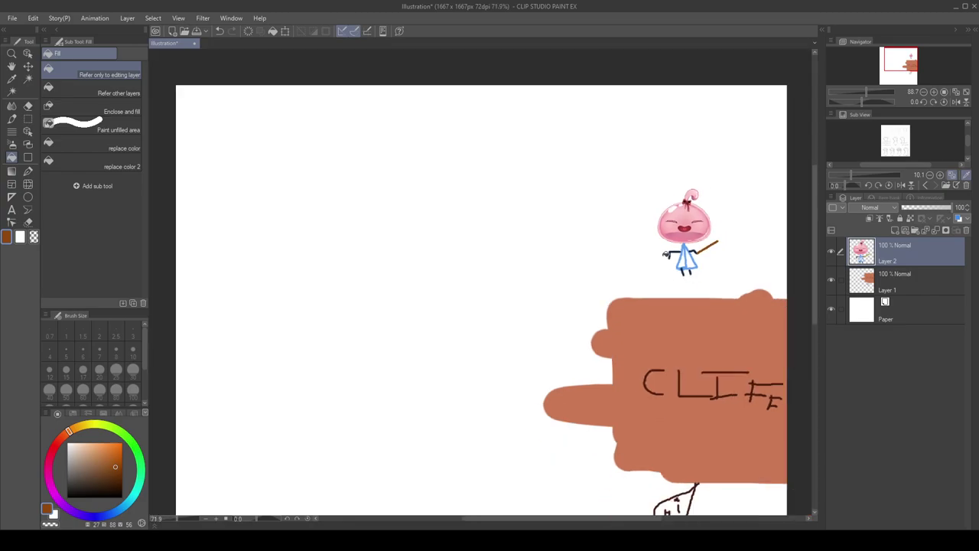
pyautogui.scroll(-2, 709, 239)
pyautogui.scroll(5, 707, 235)
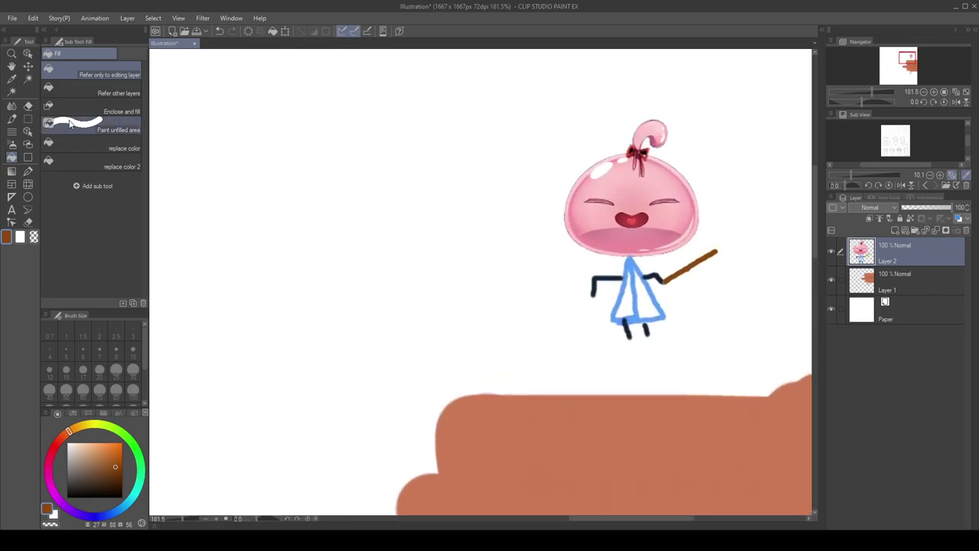
pyautogui.scroll(-2, 233, 230)
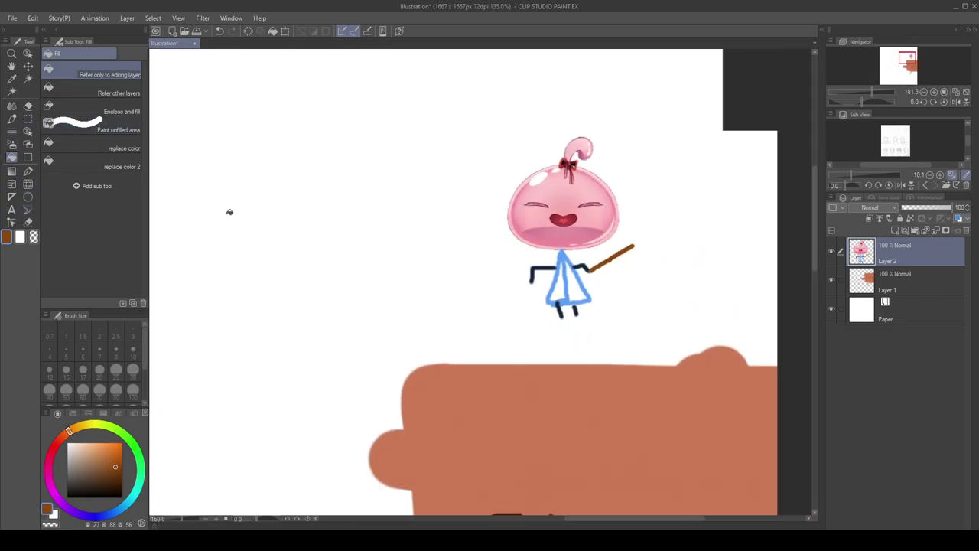
# - Rectangle-select the slime character, move it down-left onto the cliff top, and deselect
pyautogui.click(27, 120)
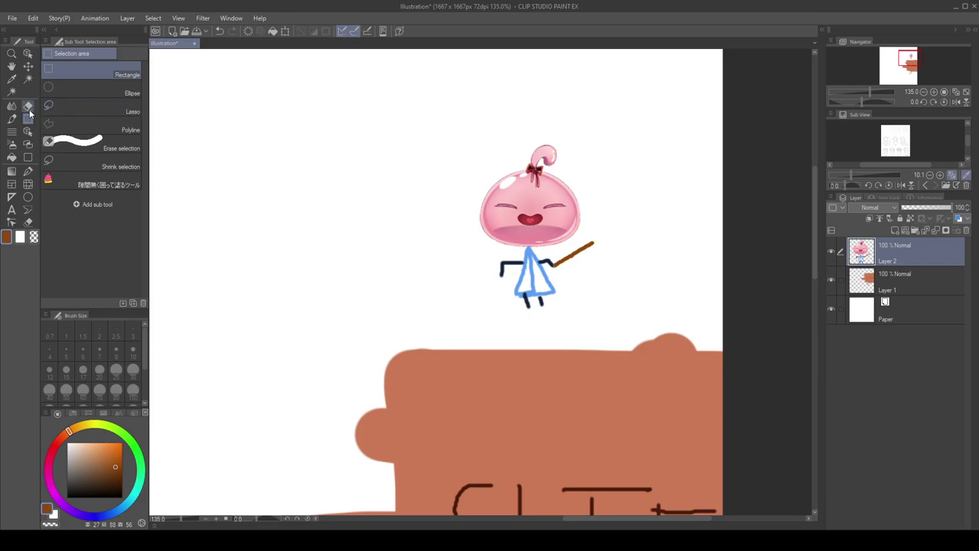
pyautogui.moveTo(440, 127); pyautogui.dragTo(607, 322)
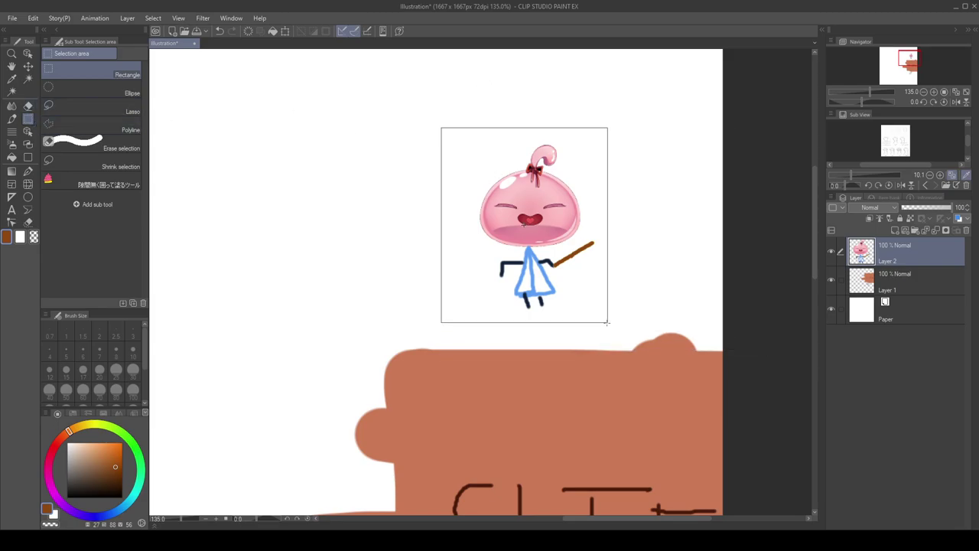
pyautogui.hotkey('ctrl', 't')
pyautogui.moveTo(577, 268); pyautogui.dragTo(519, 313)
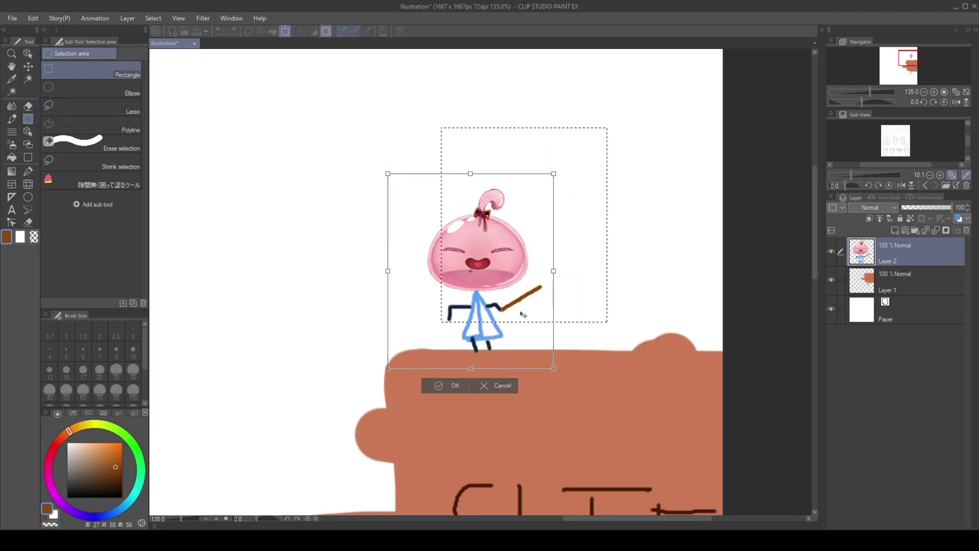
pyautogui.click(447, 387)
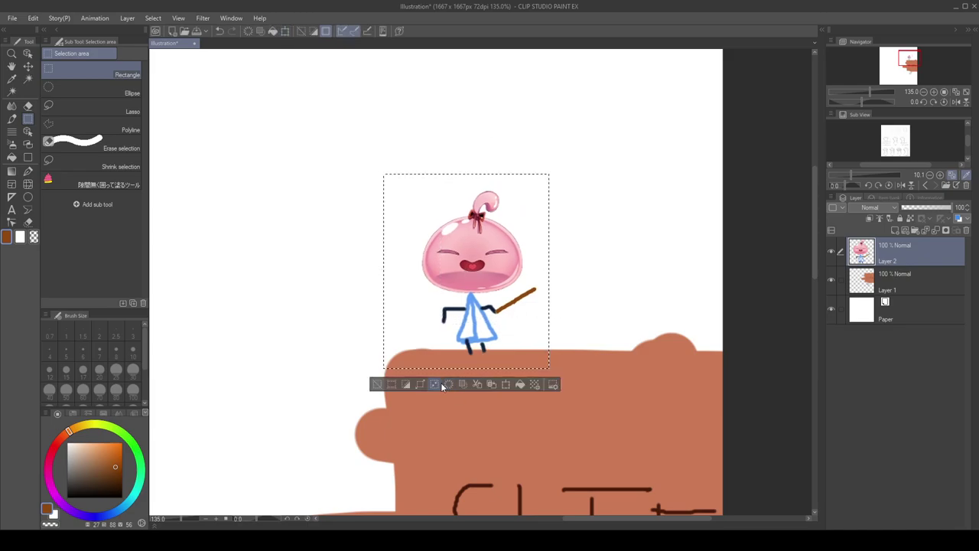
pyautogui.click(376, 384)
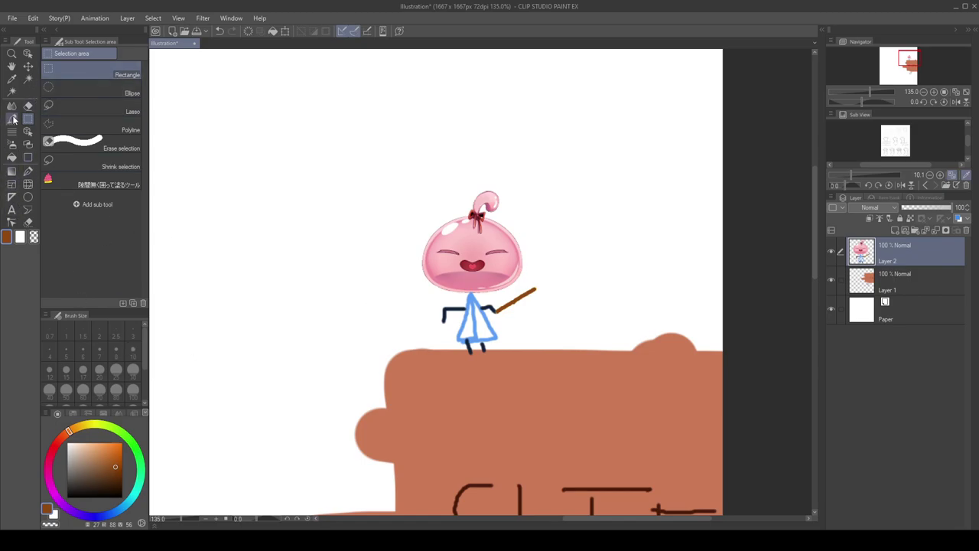
# - Pick dark brown with the G-pen, draw a test stroke, and undo it
pyautogui.click(31, 172)
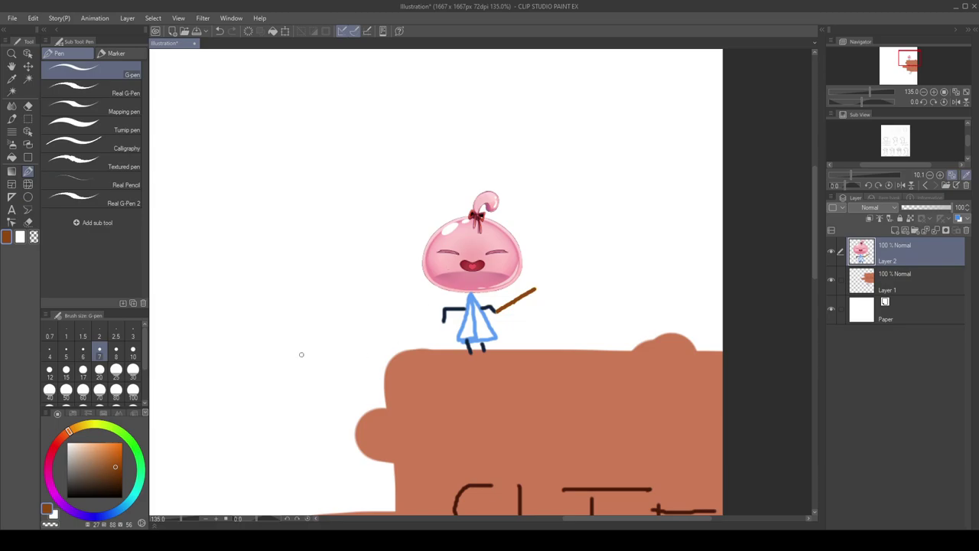
pyautogui.moveTo(121, 461); pyautogui.dragTo(119, 484)
pyautogui.moveTo(461, 344); pyautogui.dragTo(371, 303)
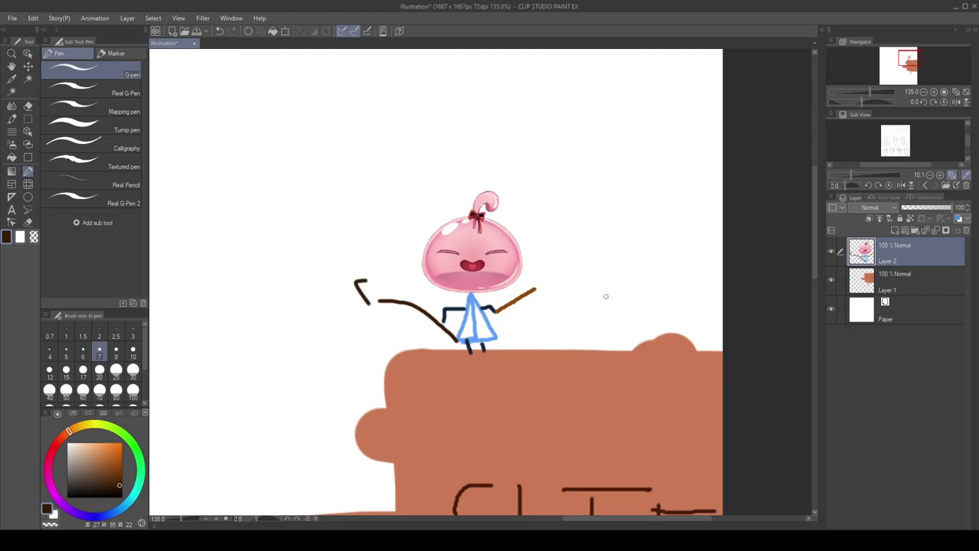
pyautogui.hotkey('ctrl', 'z')
pyautogui.hotkey('ctrl', 'z')
# - Move the slime up-left off the cliff and draw a curved arrow from the cliff edge
pyautogui.hotkey('ctrl', 't')
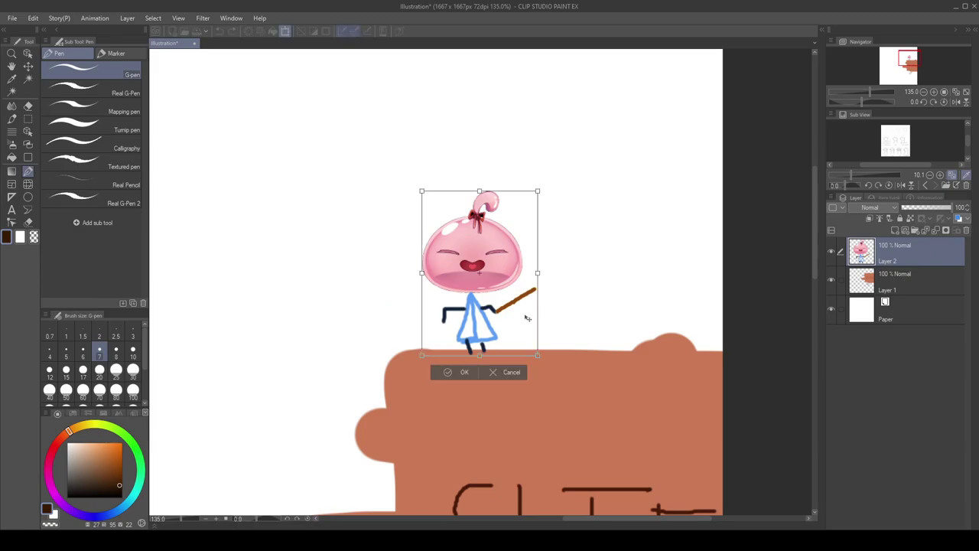
pyautogui.moveTo(475, 302)
pyautogui.mouseDown()
pyautogui.moveTo(322, 286)
pyautogui.moveTo(346, 270)
pyautogui.mouseUp()
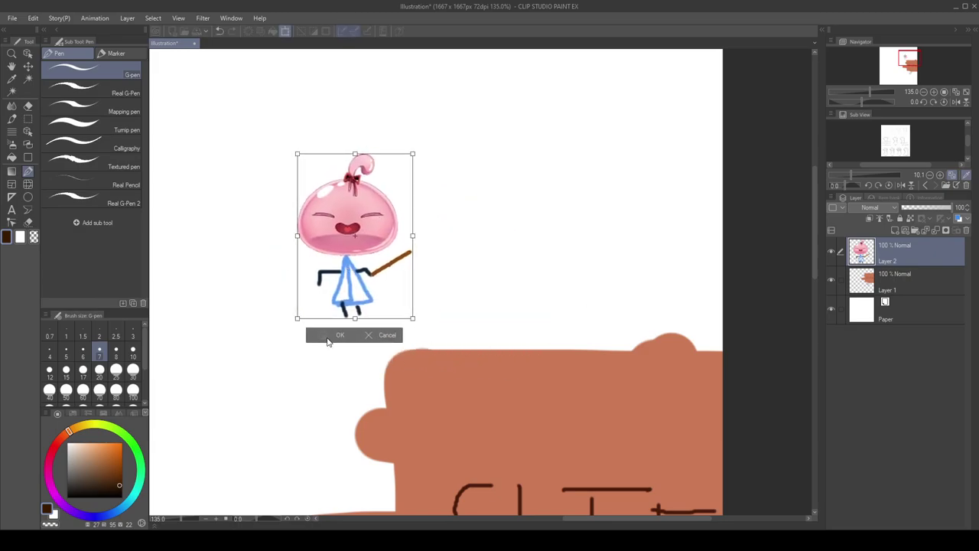
pyautogui.click(327, 341)
pyautogui.moveTo(461, 341)
pyautogui.mouseDown()
pyautogui.moveTo(423, 317)
pyautogui.moveTo(378, 308)
pyautogui.mouseUp()
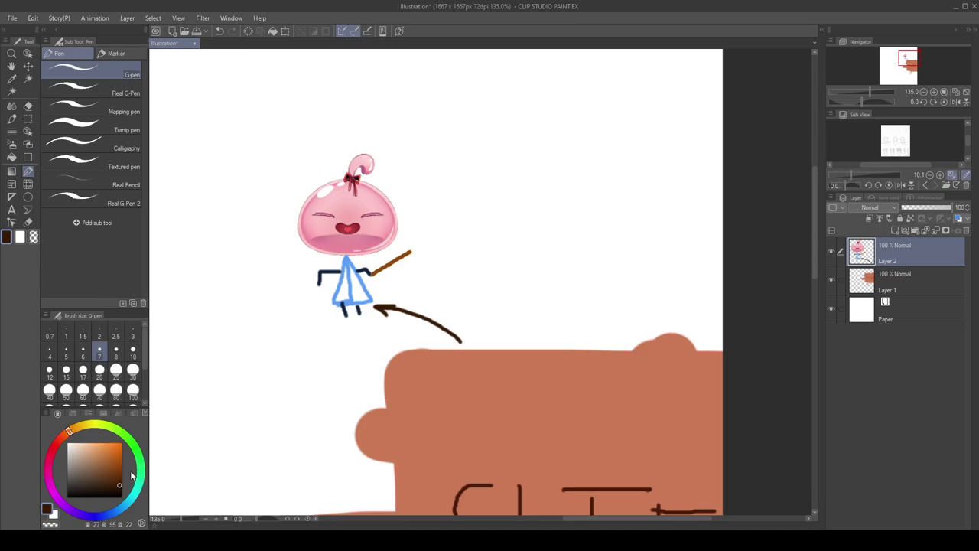
# - Paint a bright blue dot on the cliff edge at brush size 50
pyautogui.moveTo(132, 506); pyautogui.dragTo(120, 509)
pyautogui.click(114, 442)
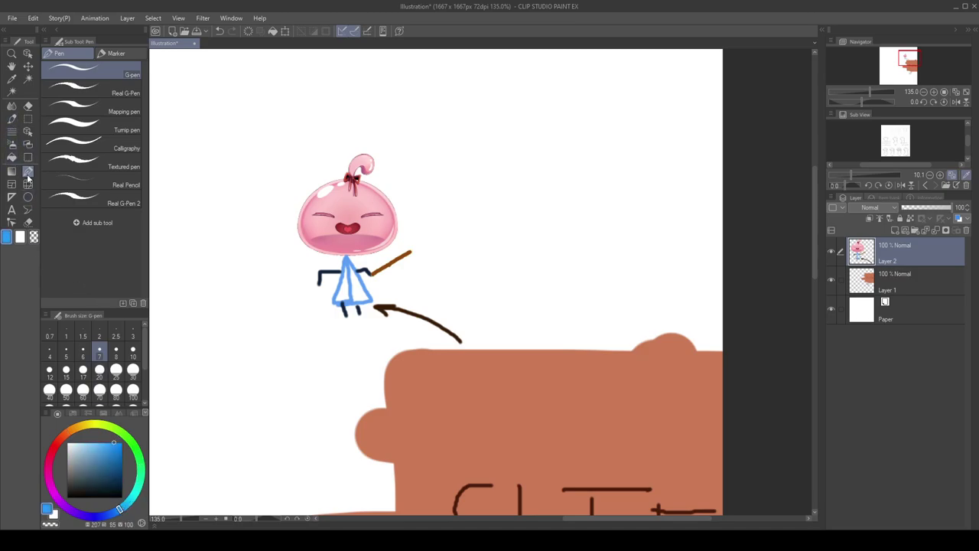
pyautogui.click(133, 396)
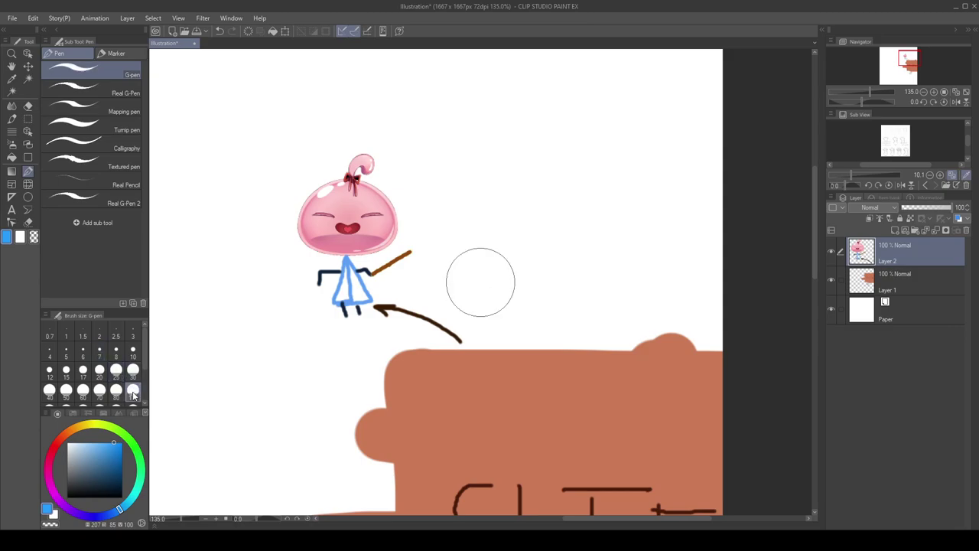
pyautogui.click(498, 329)
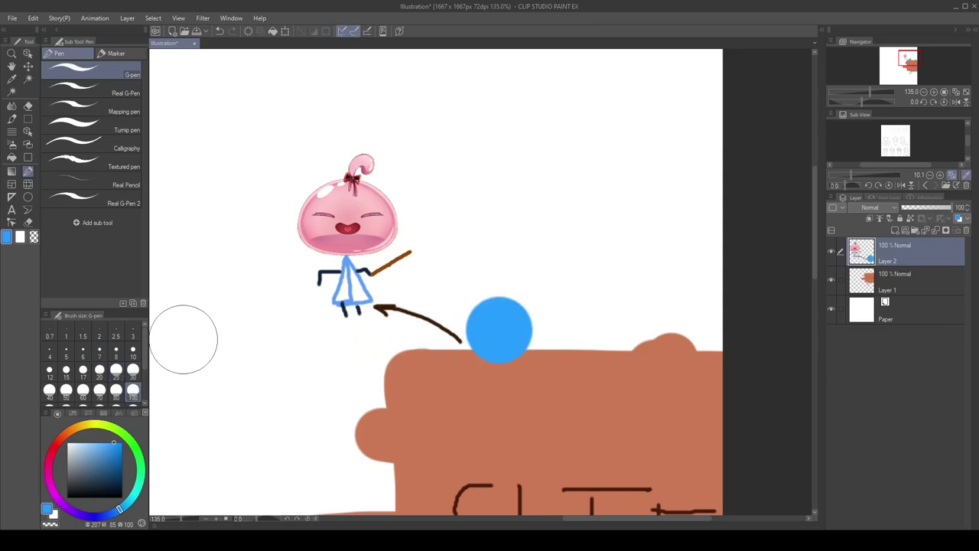
pyautogui.hotkey('ctrl', 'z')
pyautogui.click(66, 392)
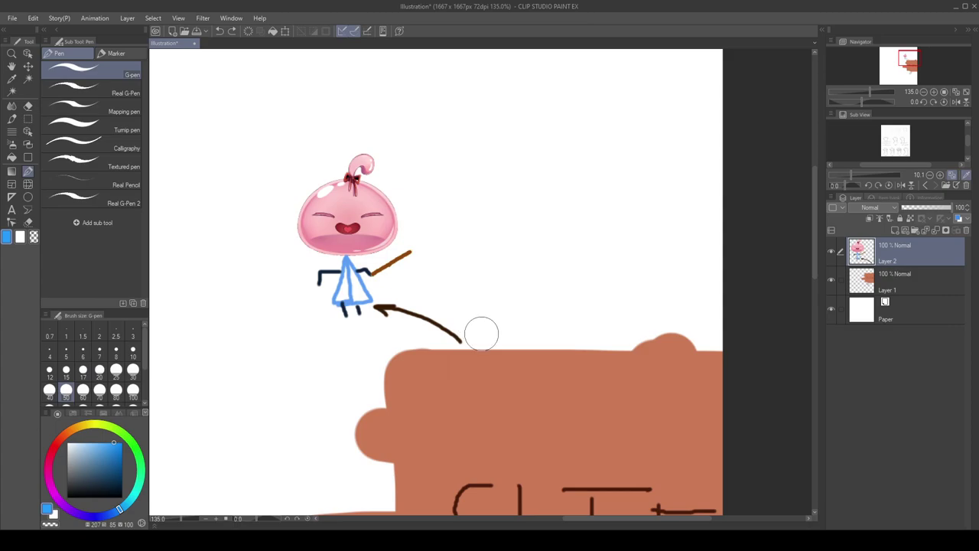
pyautogui.click(493, 342)
pyautogui.scroll(-2, 345, 292)
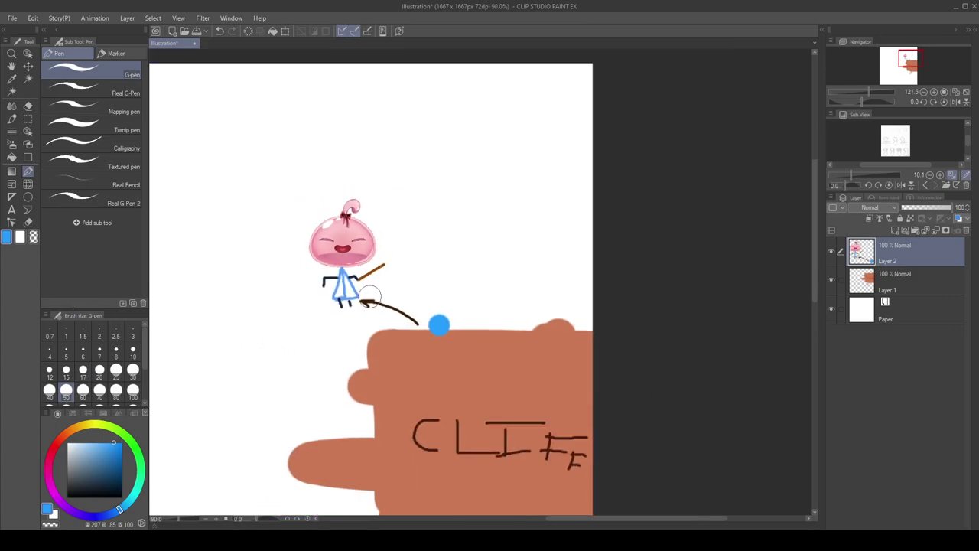
pyautogui.scroll(-1, 344, 291)
pyautogui.scroll(1, 265, 273)
pyautogui.scroll(2, 362, 350)
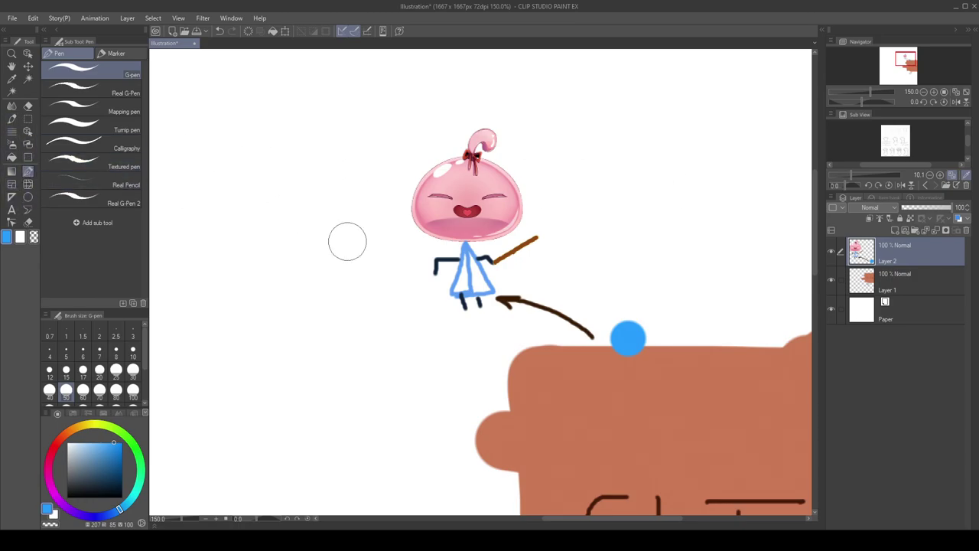
# - Switch between red at size 7 and near-black at size 5, then shift the hue toward green
pyautogui.click(60, 439)
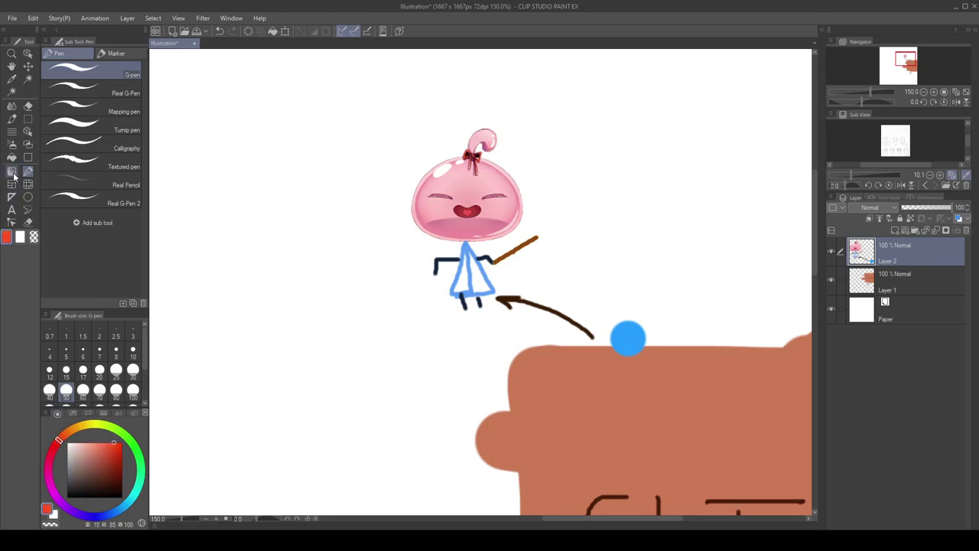
pyautogui.click(99, 349)
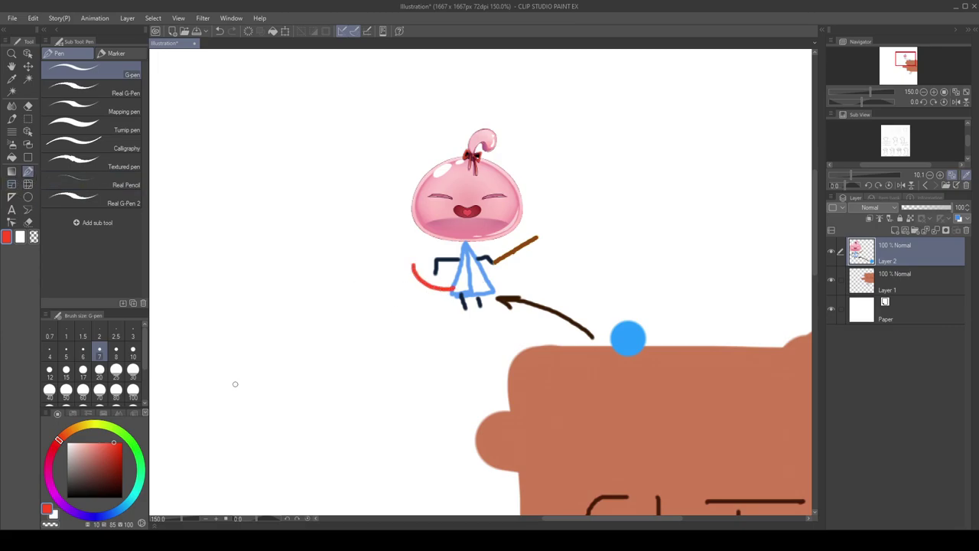
pyautogui.click(76, 487)
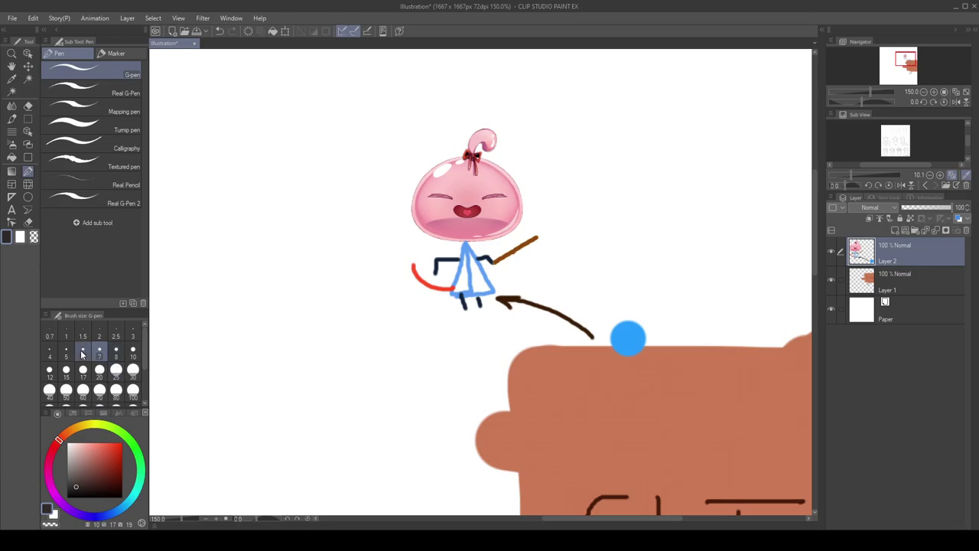
pyautogui.click(66, 350)
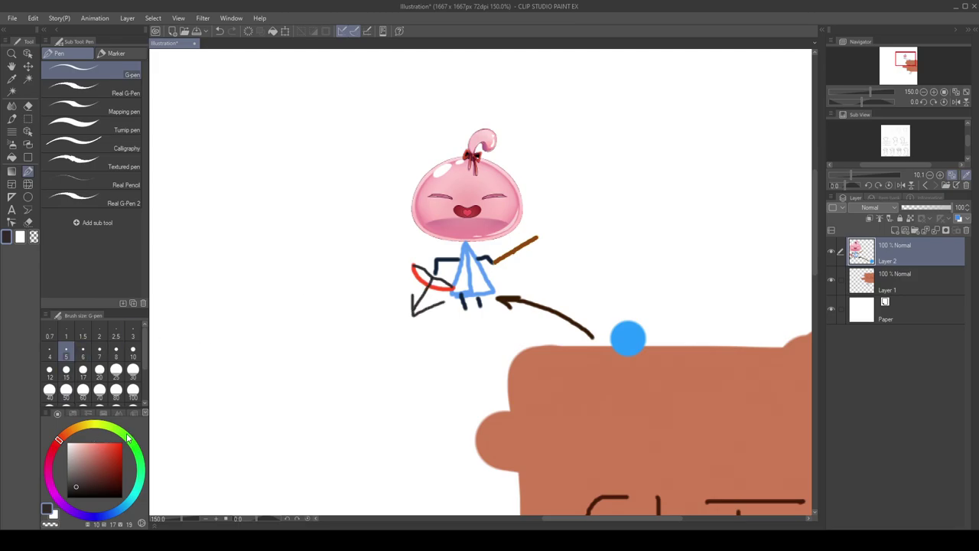
pyautogui.click(133, 441)
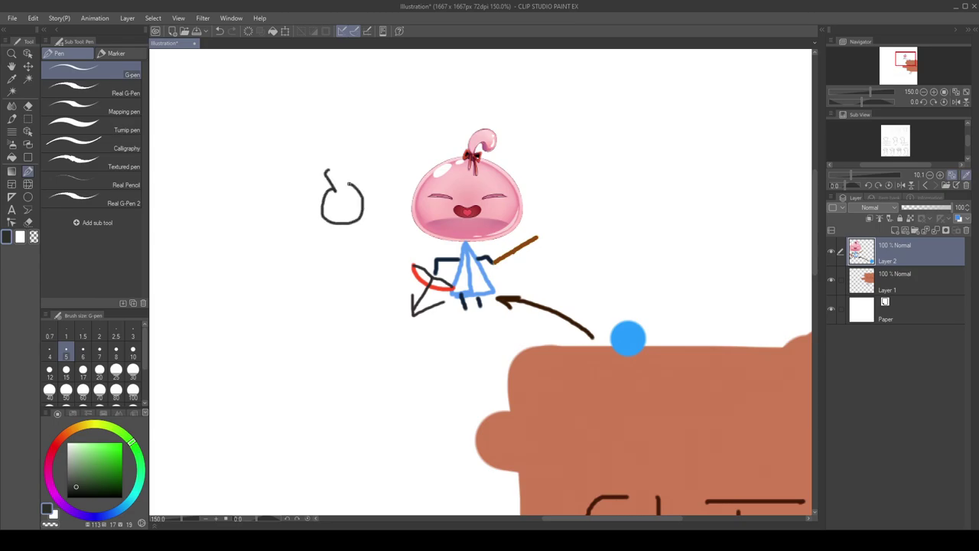
# - Close the black C outline and try a bright green fill, undoing the spill onto the background
pyautogui.moveTo(379, 203); pyautogui.dragTo(337, 249)
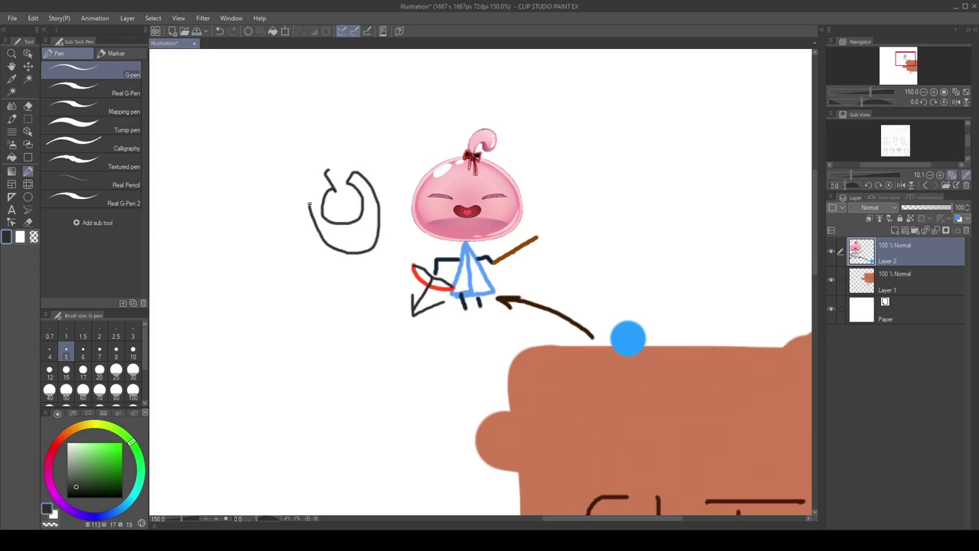
pyautogui.click(11, 156)
pyautogui.click(96, 165)
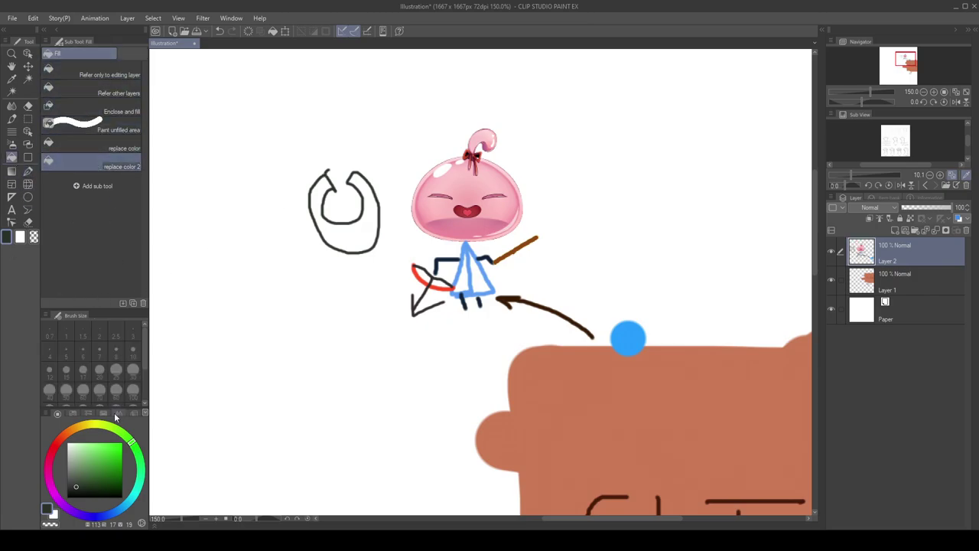
pyautogui.click(122, 445)
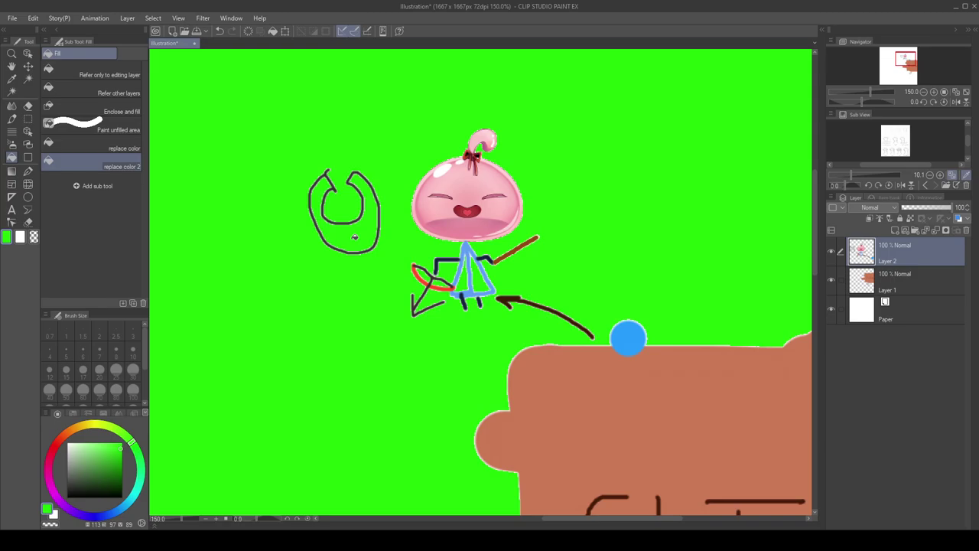
pyautogui.click(354, 237)
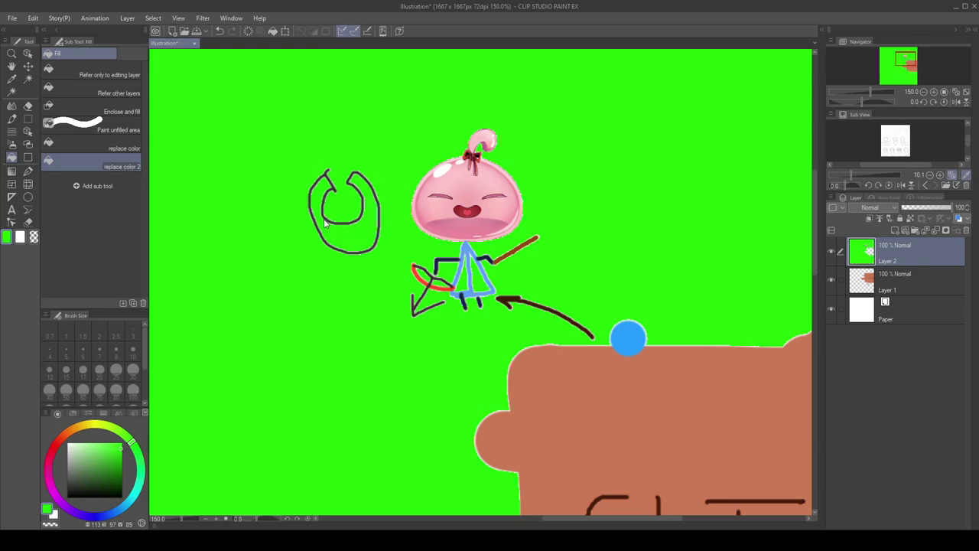
pyautogui.hotkey('ctrl', 'z')
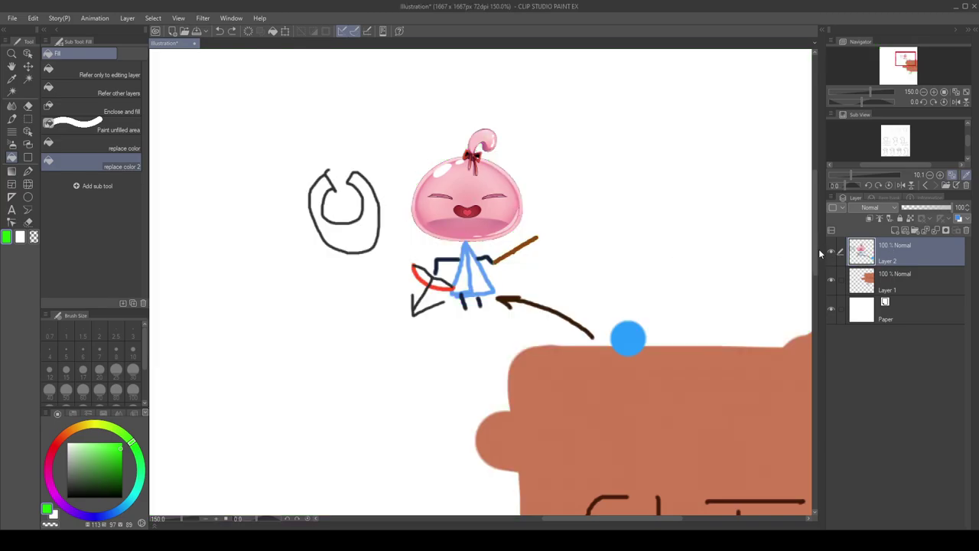
# - Fill the C outline green using Refer only to editing layer, then pick red on the G-pen
pyautogui.click(107, 74)
pyautogui.click(350, 228)
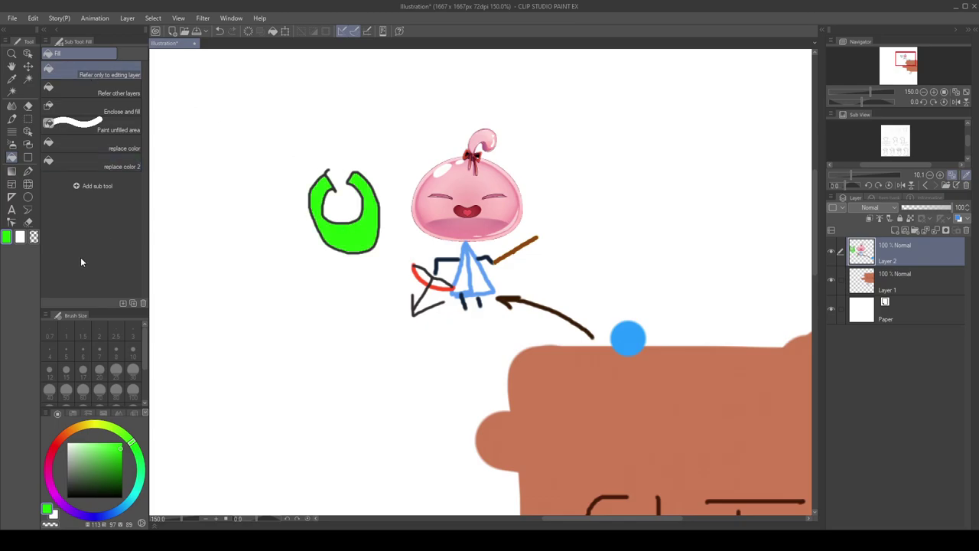
pyautogui.click(28, 170)
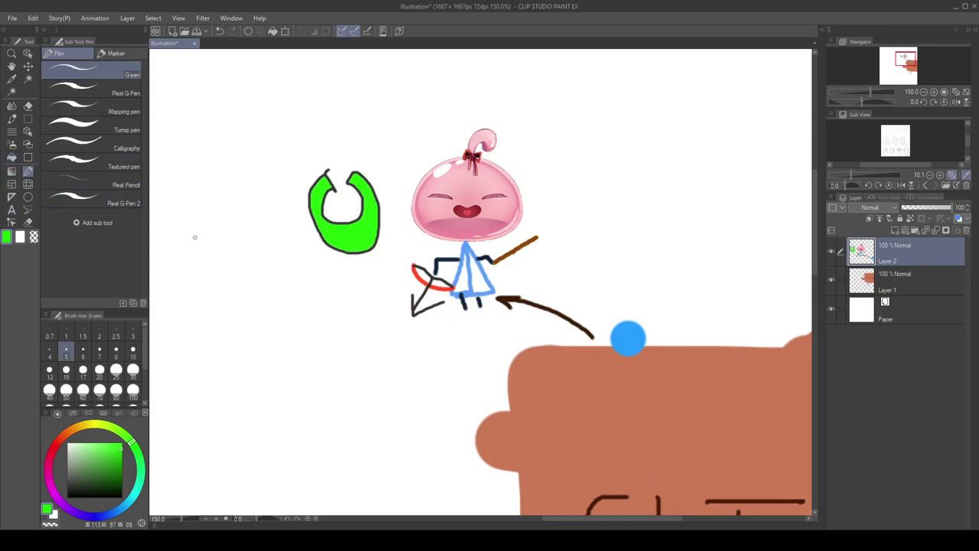
pyautogui.click(59, 442)
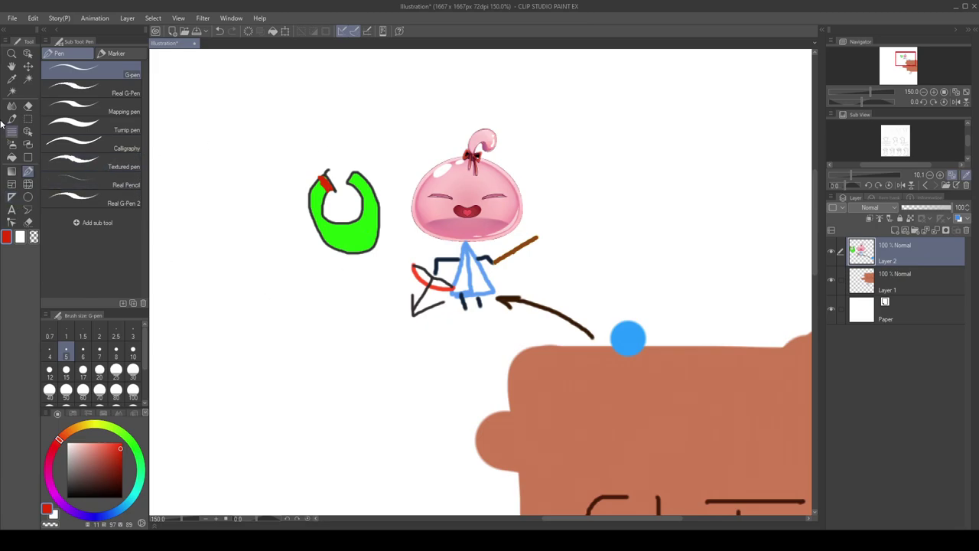
# - Hand-letter 'SLOW MO' in red with the G-pen in the top-right corner
pyautogui.click(11, 207)
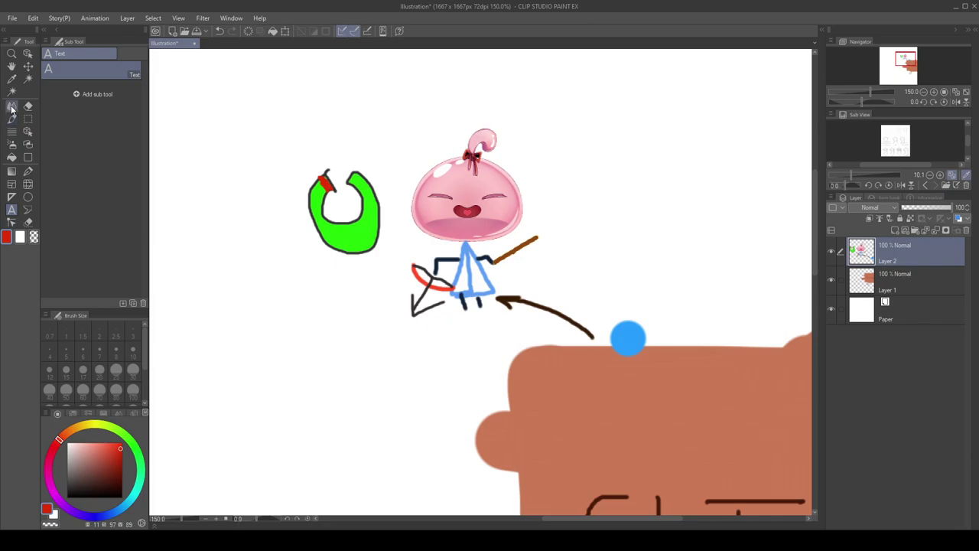
pyautogui.click(28, 171)
pyautogui.moveTo(624, 86); pyautogui.dragTo(567, 130)
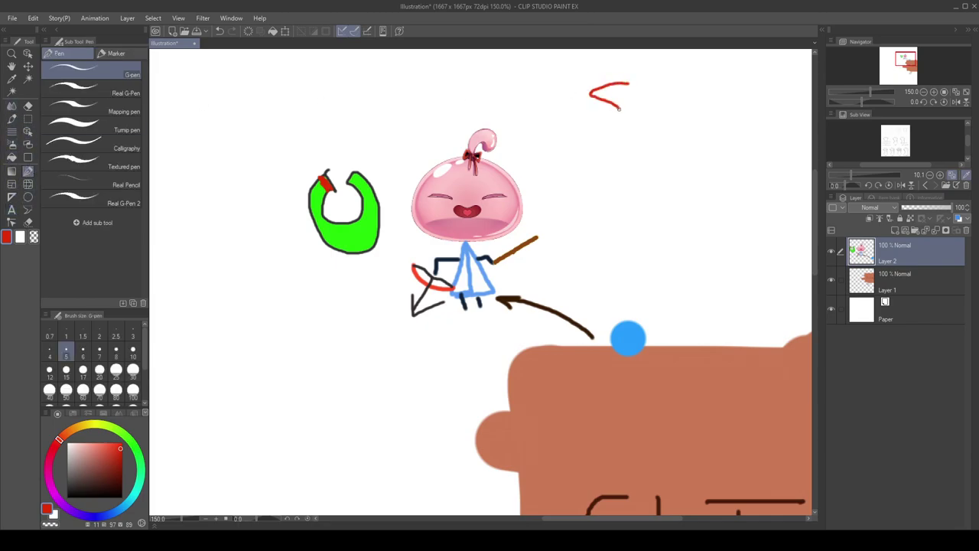
pyautogui.moveTo(645, 68)
pyautogui.mouseDown()
pyautogui.moveTo(692, 114)
pyautogui.moveTo(791, 86)
pyautogui.mouseUp()
pyautogui.moveTo(711, 126)
pyautogui.mouseDown()
pyautogui.moveTo(705, 159)
pyautogui.moveTo(775, 156)
pyautogui.moveTo(809, 130)
pyautogui.moveTo(810, 176)
pyautogui.mouseUp()
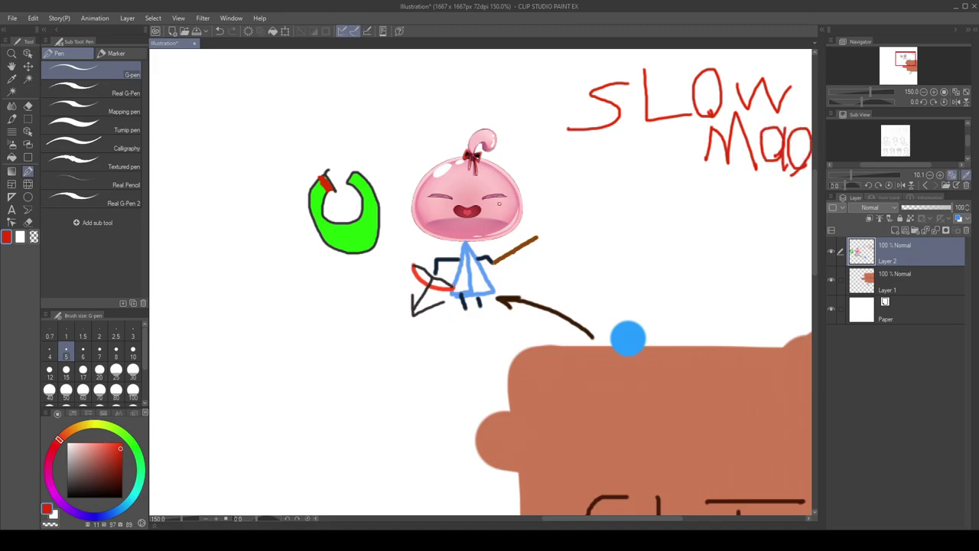
pyautogui.scroll(-2, 474, 216)
pyautogui.scroll(3, 450, 317)
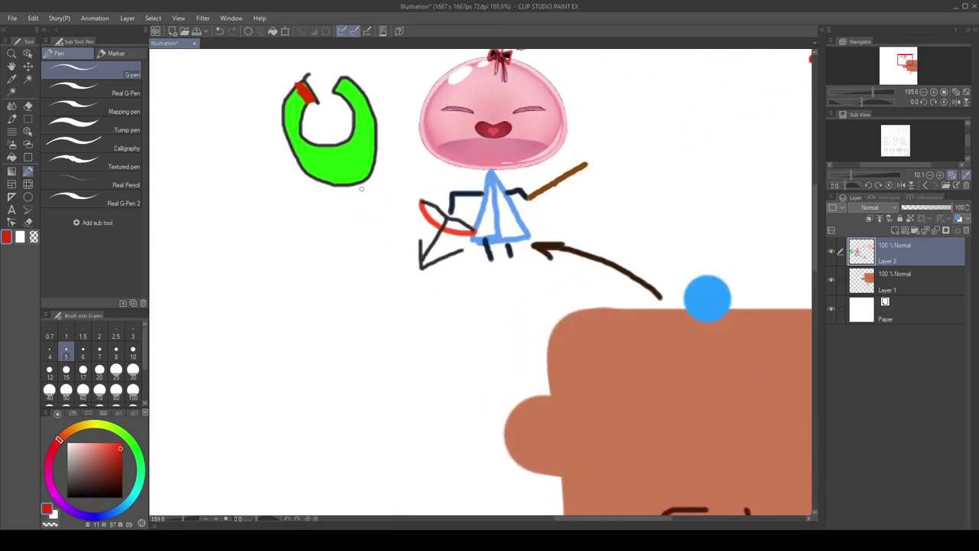
# - Fill a small rectangle below the slime's feet with the blue circle's colour, then select Layer 1
pyautogui.click(28, 119)
pyautogui.moveTo(521, 253)
pyautogui.mouseDown()
pyautogui.moveTo(568, 301)
pyautogui.moveTo(552, 290)
pyautogui.mouseUp()
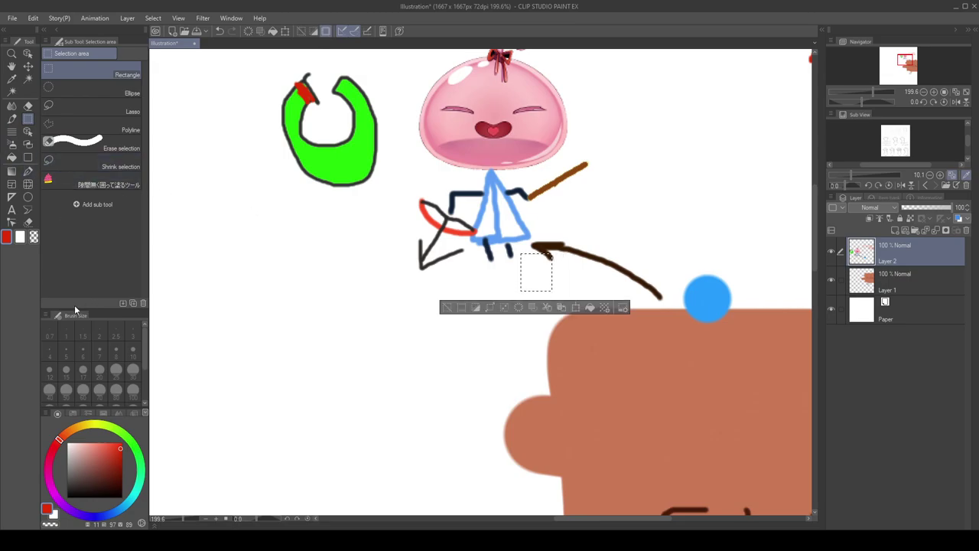
pyautogui.click(12, 158)
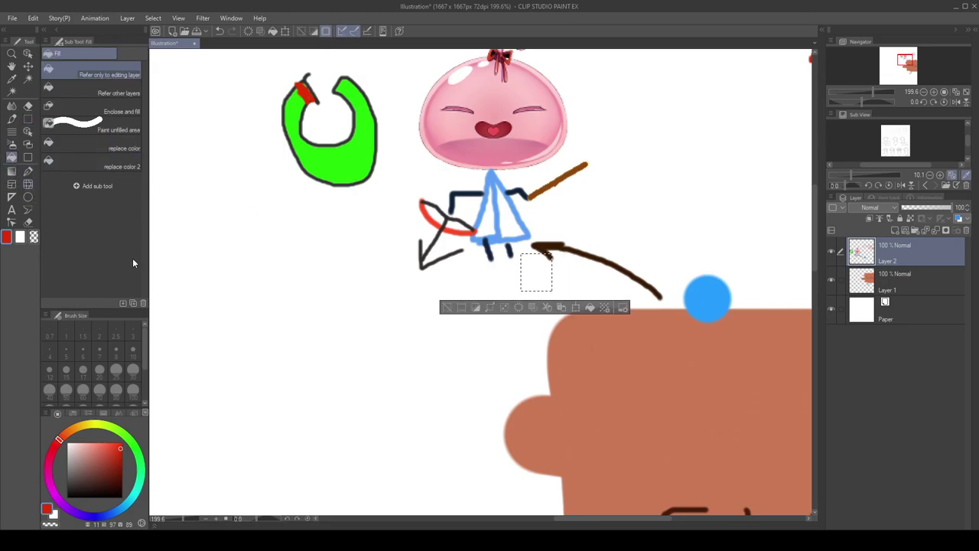
pyautogui.keyDown('alt'); pyautogui.click(708, 294); pyautogui.keyUp('alt')
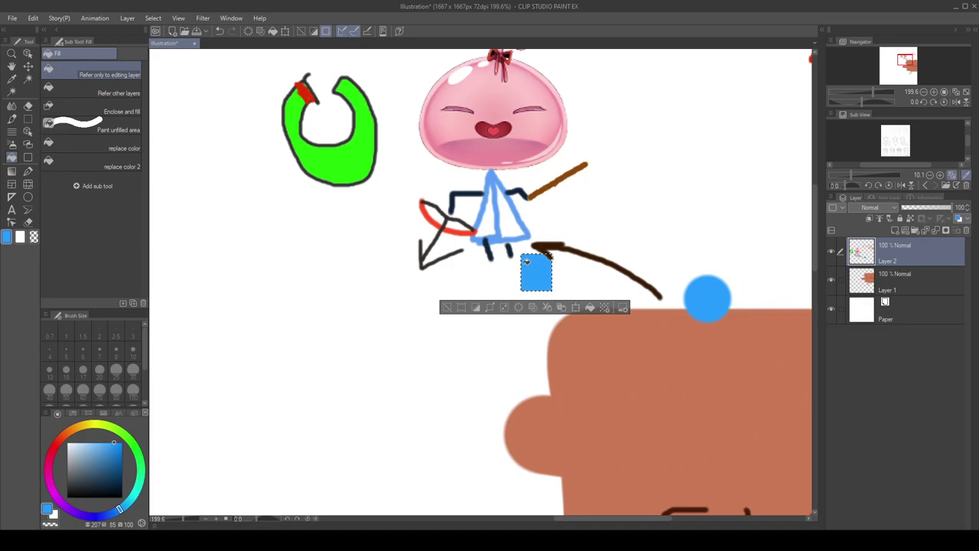
pyautogui.click(865, 267)
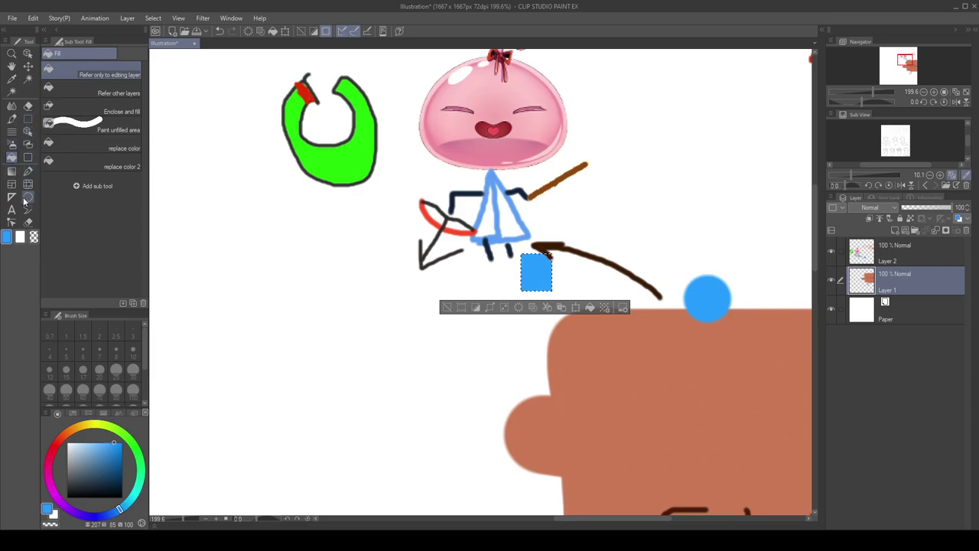
# - Fill a cross-shaped rectangular selection right of the slime with dark navy
pyautogui.click(28, 119)
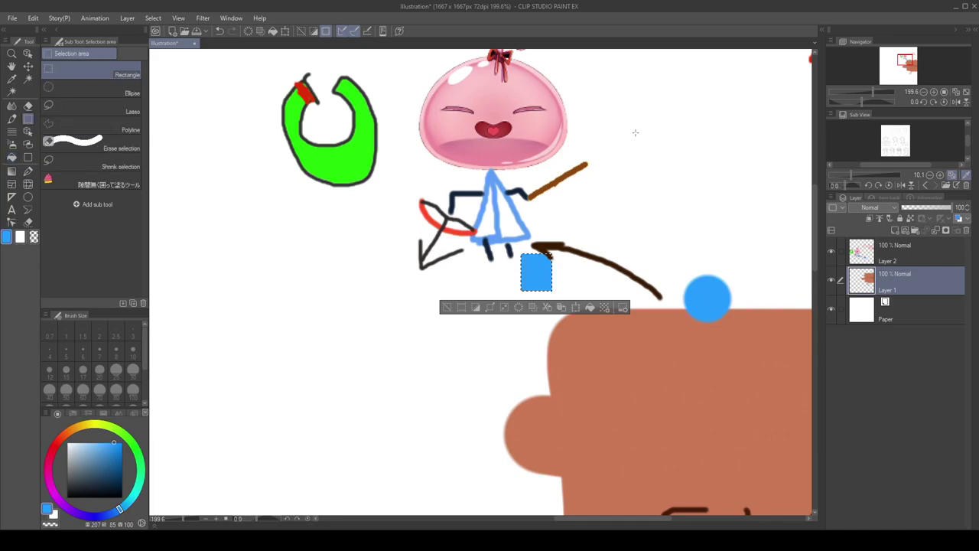
pyautogui.moveTo(635, 132)
pyautogui.mouseDown()
pyautogui.moveTo(678, 224)
pyautogui.moveTo(666, 165)
pyautogui.moveTo(699, 187)
pyautogui.mouseUp()
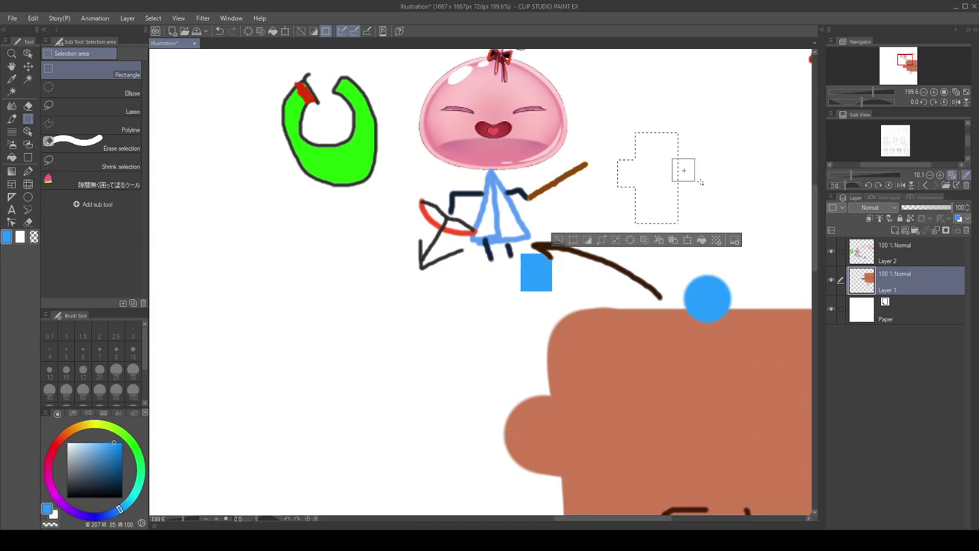
pyautogui.click(11, 170)
pyautogui.click(11, 157)
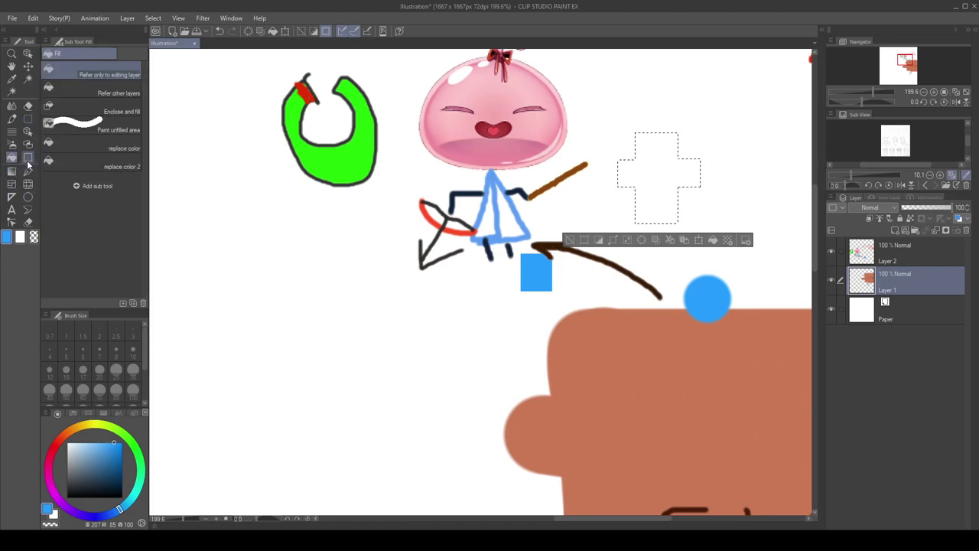
pyautogui.click(120, 485)
pyautogui.click(691, 174)
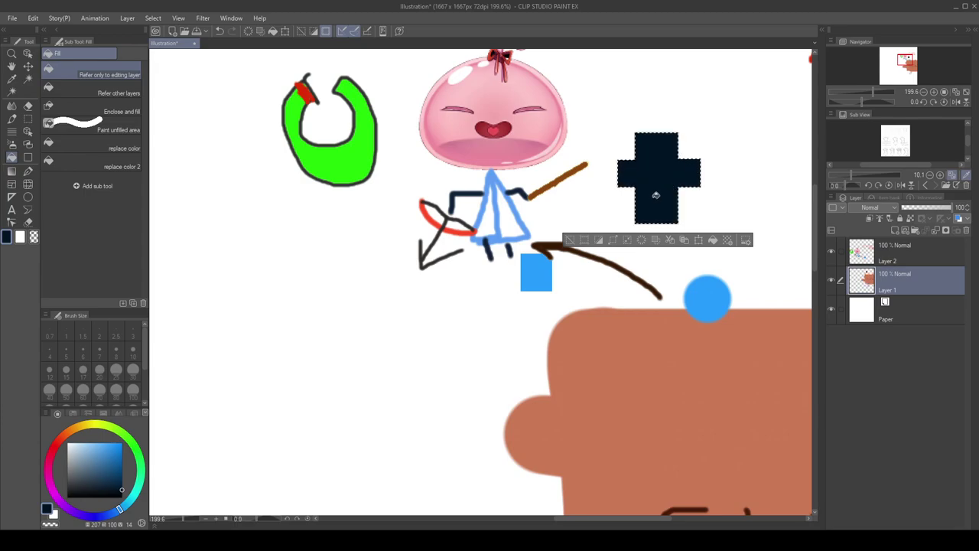
# - Try pen arrow strokes toward the cross, undo them, and clear the selection
pyautogui.click(28, 171)
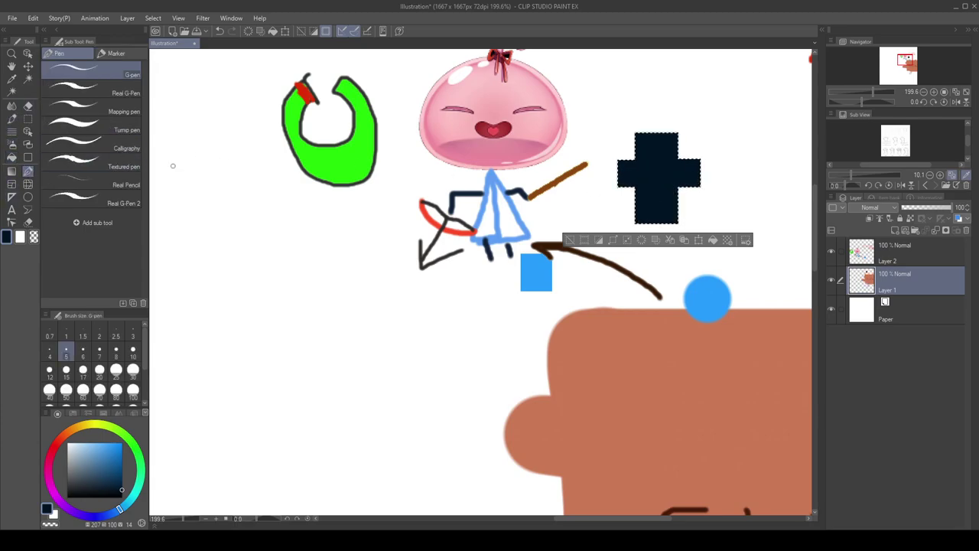
pyautogui.click(567, 240)
pyautogui.moveTo(757, 99)
pyautogui.mouseDown()
pyautogui.moveTo(693, 127)
pyautogui.moveTo(712, 125)
pyautogui.mouseUp()
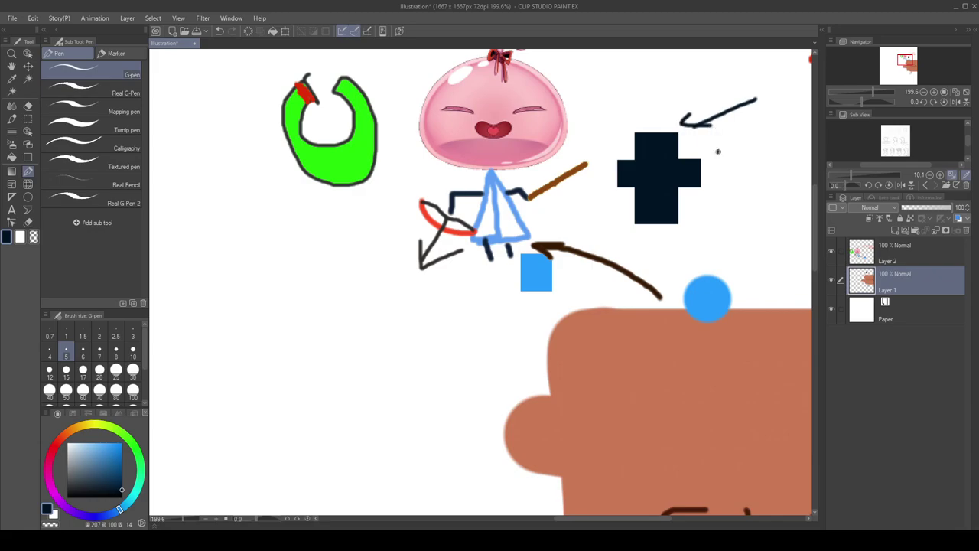
pyautogui.hotkey('ctrl', 'z')
pyautogui.moveTo(746, 153); pyautogui.dragTo(708, 143)
pyautogui.hotkey('ctrl', 'z')
pyautogui.hotkey('ctrl', 'z')
pyautogui.hotkey('ctrl', 'z')
pyautogui.hotkey('ctrl', 'z')
pyautogui.hotkey('ctrl', 'z')
pyautogui.hotkey('ctrl', 'z')
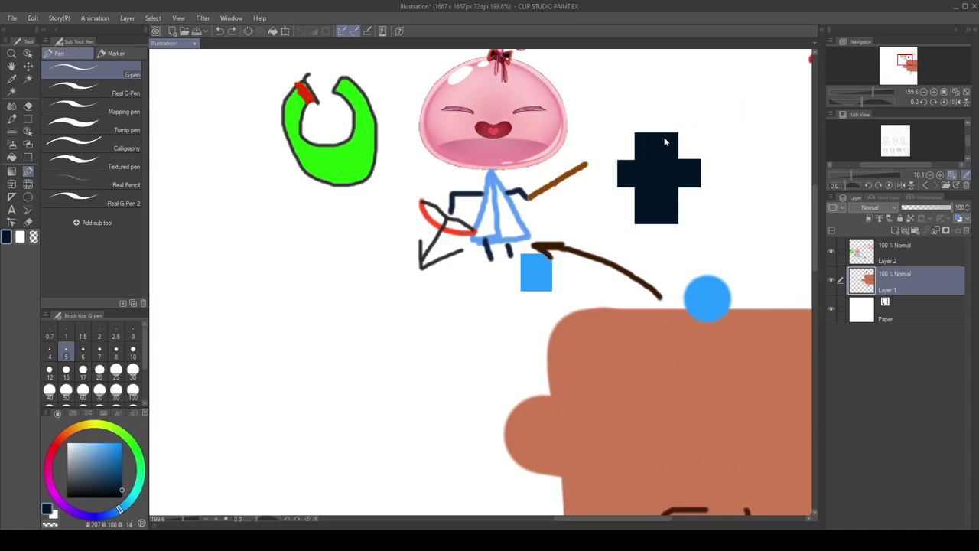
pyautogui.hotkey('ctrl', 'z')
pyautogui.hotkey('ctrl', 'z')
pyautogui.click(569, 240)
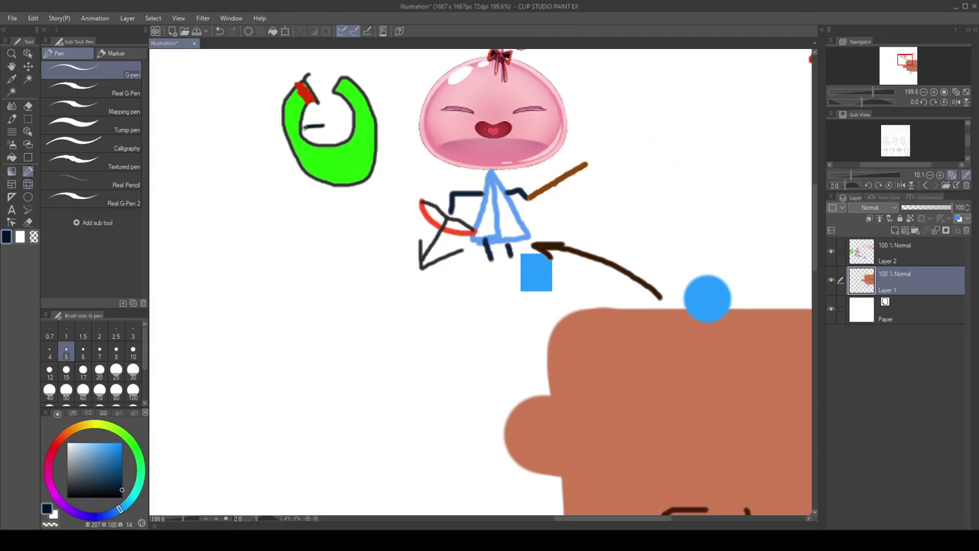
# - Sketch trial box-shape strokes near the green shape and undo them
pyautogui.moveTo(708, 178)
pyautogui.mouseDown()
pyautogui.moveTo(662, 146)
pyautogui.moveTo(644, 196)
pyautogui.mouseUp()
pyautogui.hotkey('ctrl', 'z')
pyautogui.moveTo(651, 131)
pyautogui.mouseDown()
pyautogui.moveTo(676, 171)
pyautogui.moveTo(636, 214)
pyautogui.moveTo(598, 187)
pyautogui.moveTo(656, 181)
pyautogui.mouseUp()
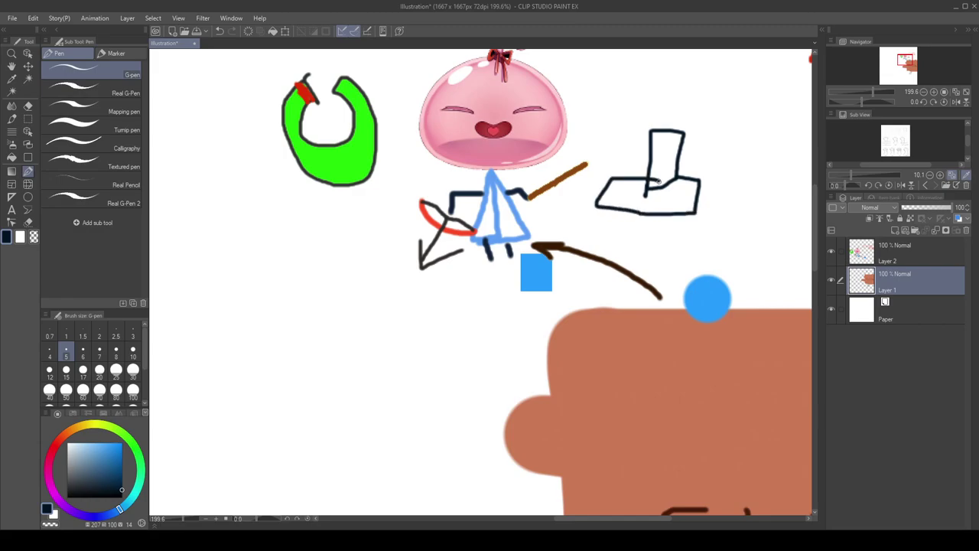
pyautogui.moveTo(639, 229); pyautogui.dragTo(674, 214)
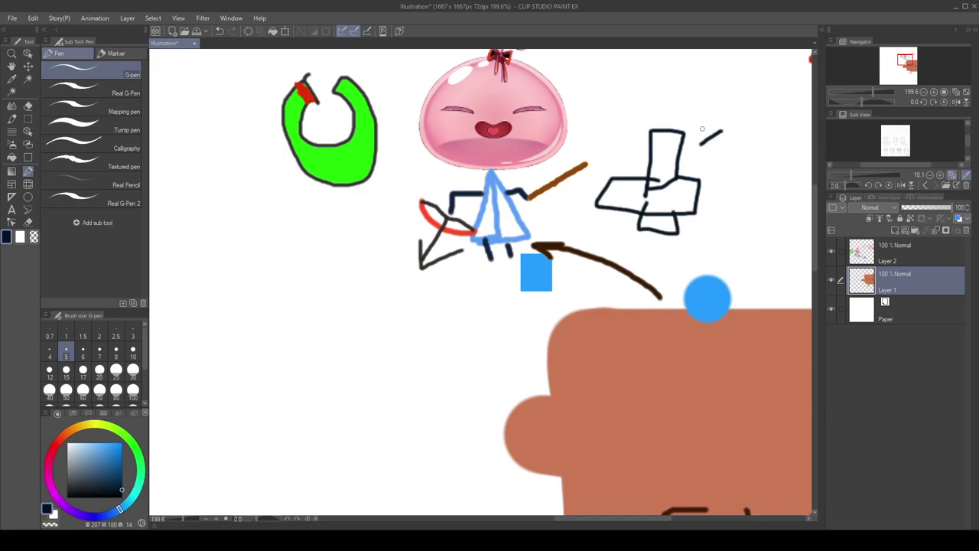
pyautogui.moveTo(701, 129); pyautogui.dragTo(716, 150)
pyautogui.hotkey('ctrl', 'z')
pyautogui.hotkey('ctrl', 'z')
pyautogui.hotkey('ctrl', 'z')
pyautogui.hotkey('ctrl', 'z')
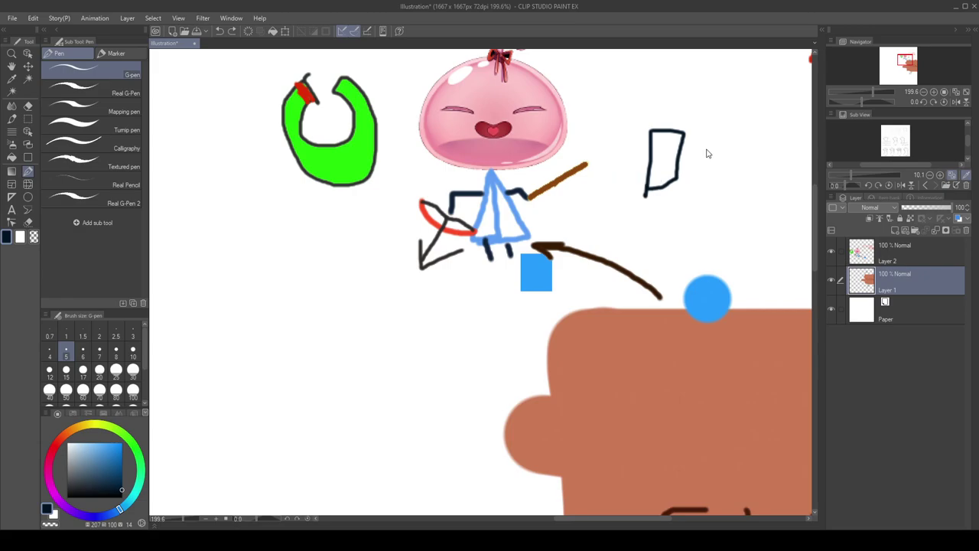
pyautogui.hotkey('ctrl', 'z')
pyautogui.hotkey('ctrl', 'z')
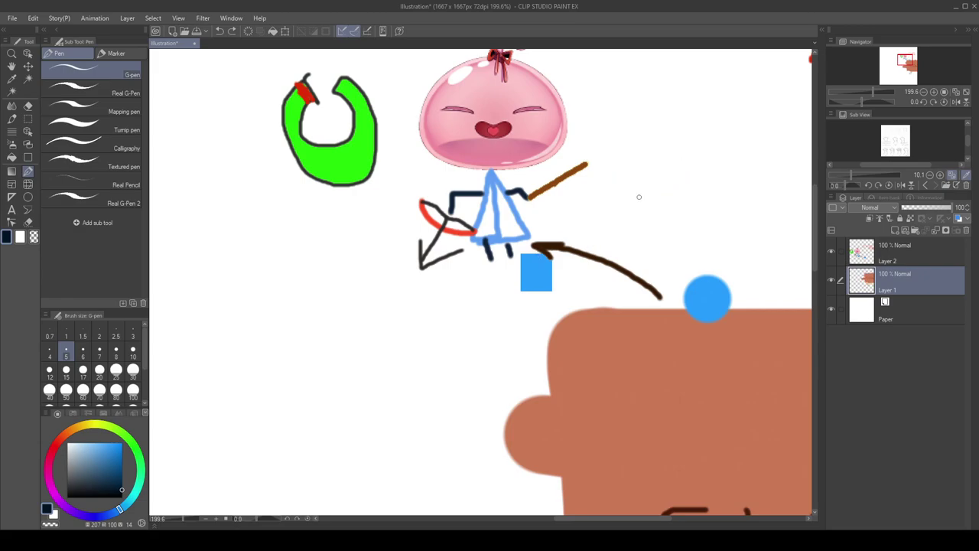
# - Undo a trial curved arrow and a stray stroke below the slime
pyautogui.moveTo(656, 171)
pyautogui.mouseDown()
pyautogui.moveTo(693, 182)
pyautogui.moveTo(702, 237)
pyautogui.moveTo(687, 238)
pyautogui.mouseUp()
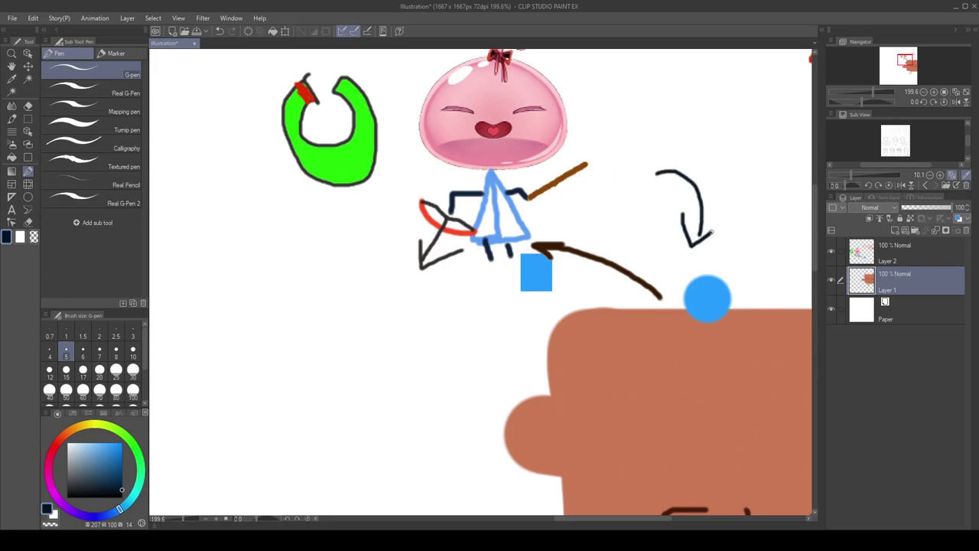
pyautogui.hotkey('ctrl', 'z')
pyautogui.hotkey('ctrl', 'z')
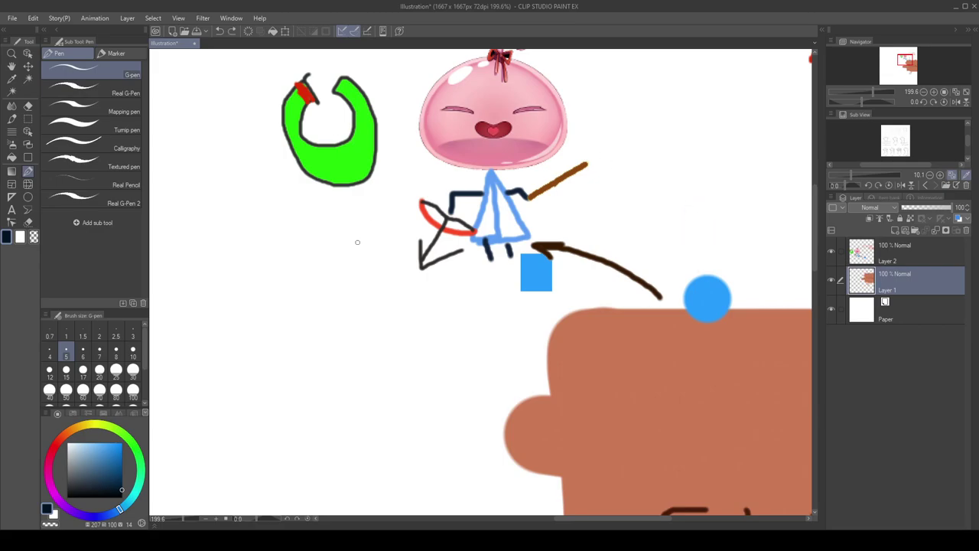
pyautogui.moveTo(354, 262)
pyautogui.mouseDown()
pyautogui.moveTo(343, 214)
pyautogui.moveTo(384, 240)
pyautogui.mouseUp()
pyautogui.hotkey('ctrl', 'z')
pyautogui.hotkey('ctrl', 'z')
# - Set the pen to its largest size and undo a huge test stroke
pyautogui.click(12, 157)
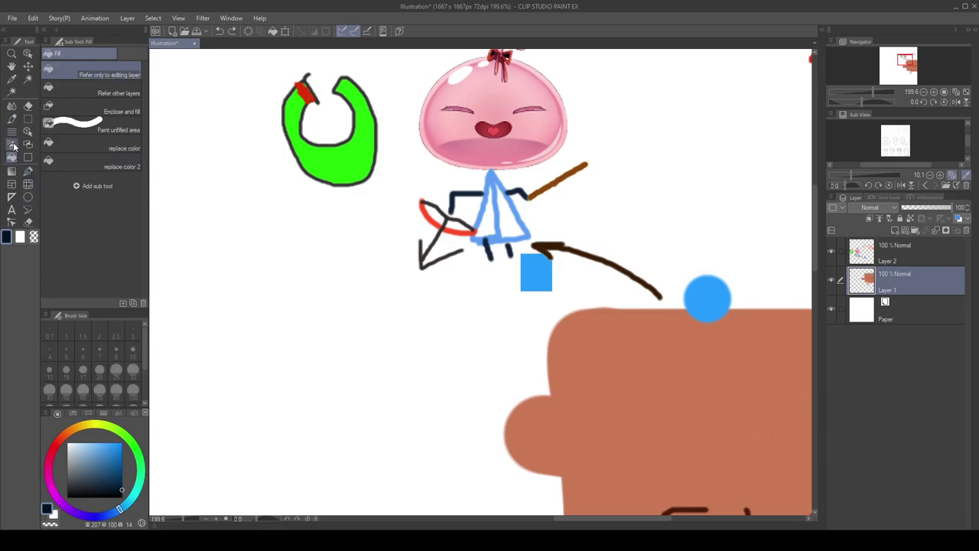
pyautogui.click(12, 119)
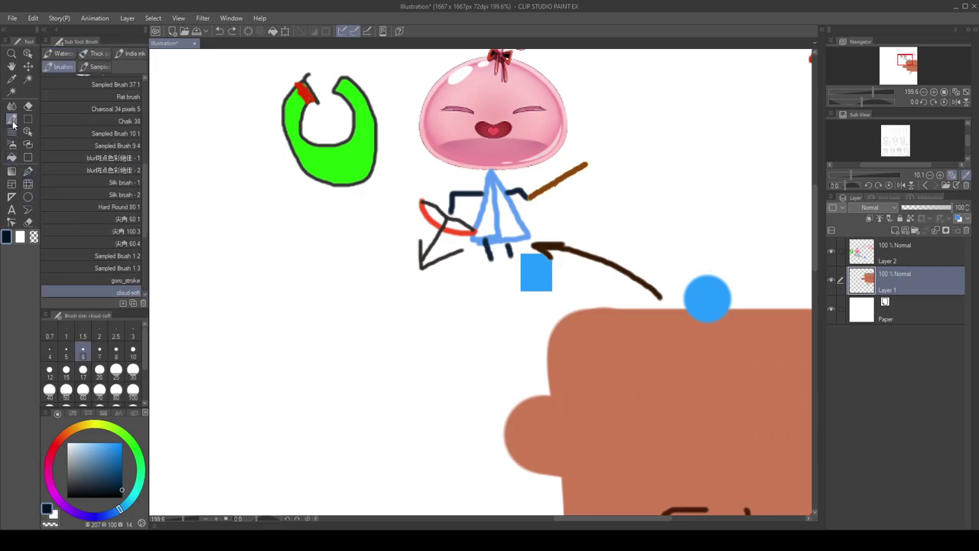
pyautogui.click(27, 171)
pyautogui.scroll(-3, 91, 360)
pyautogui.click(132, 372)
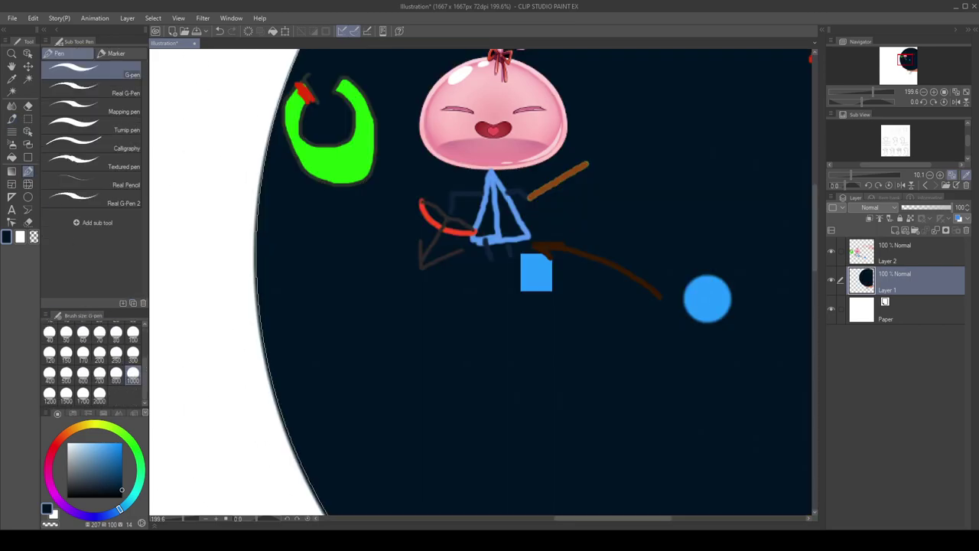
pyautogui.click(750, 247)
pyautogui.hotkey('ctrl', 'z')
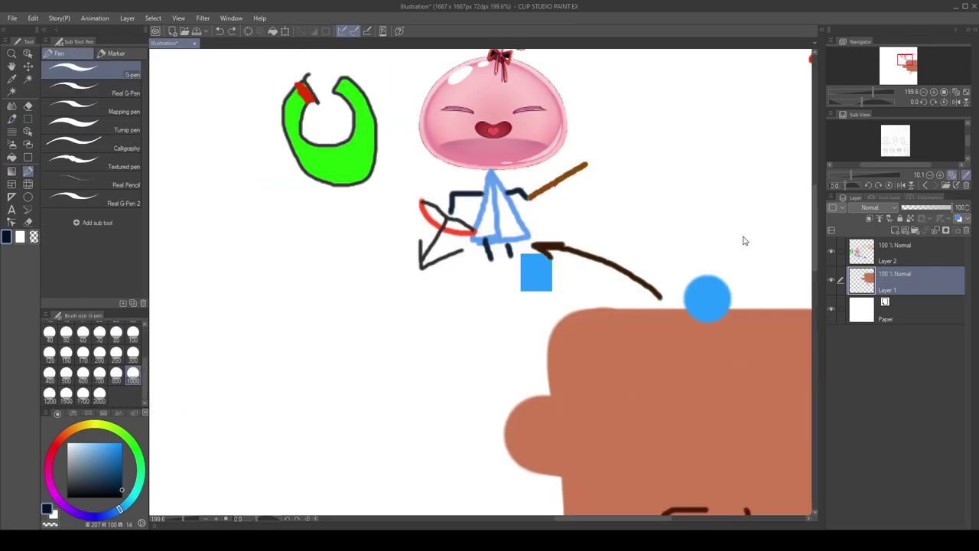
pyautogui.scroll(2, 703, 230)
pyautogui.scroll(-5, 701, 224)
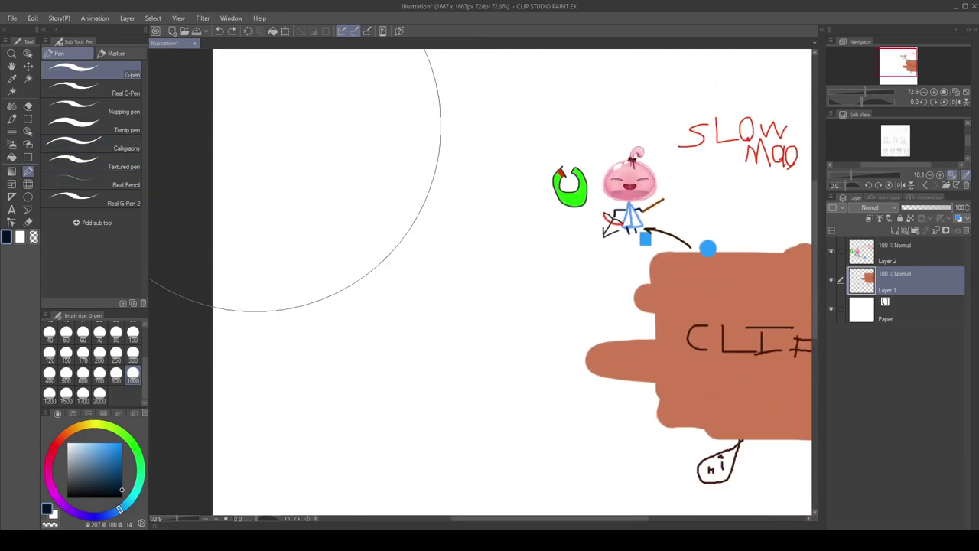
# - On Layer 2, select the pink slime and move it down-left
pyautogui.click(922, 258)
pyautogui.click(34, 124)
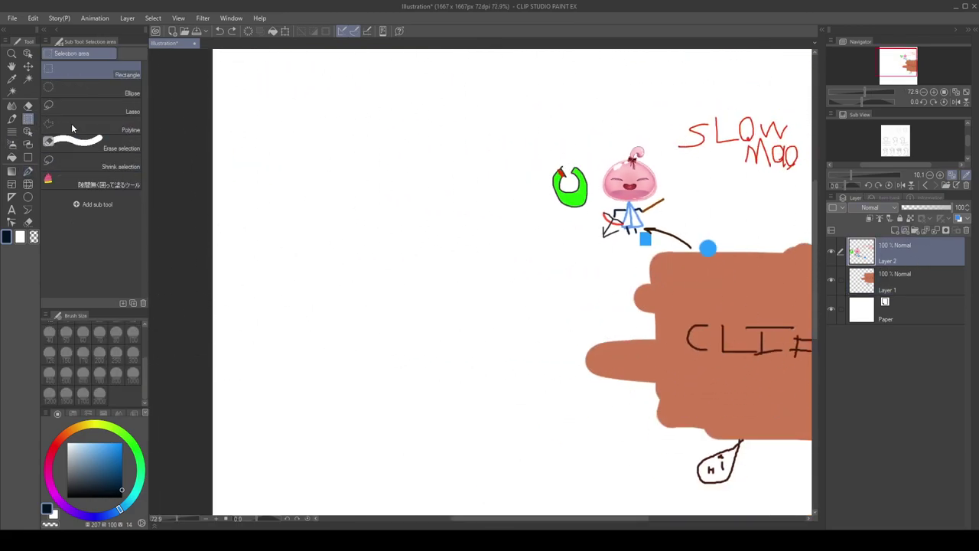
pyautogui.moveTo(594, 146); pyautogui.dragTo(673, 233)
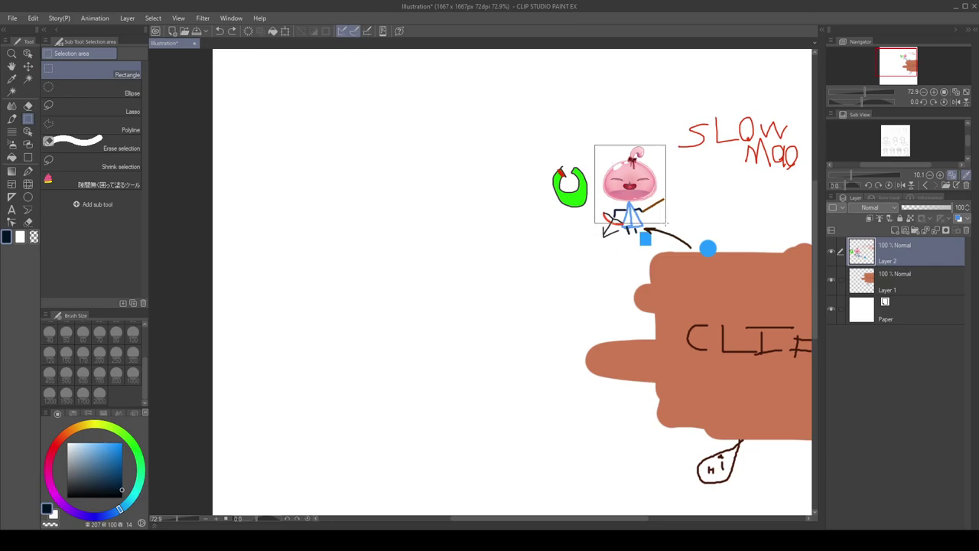
pyautogui.moveTo(673, 233); pyautogui.dragTo(673, 232)
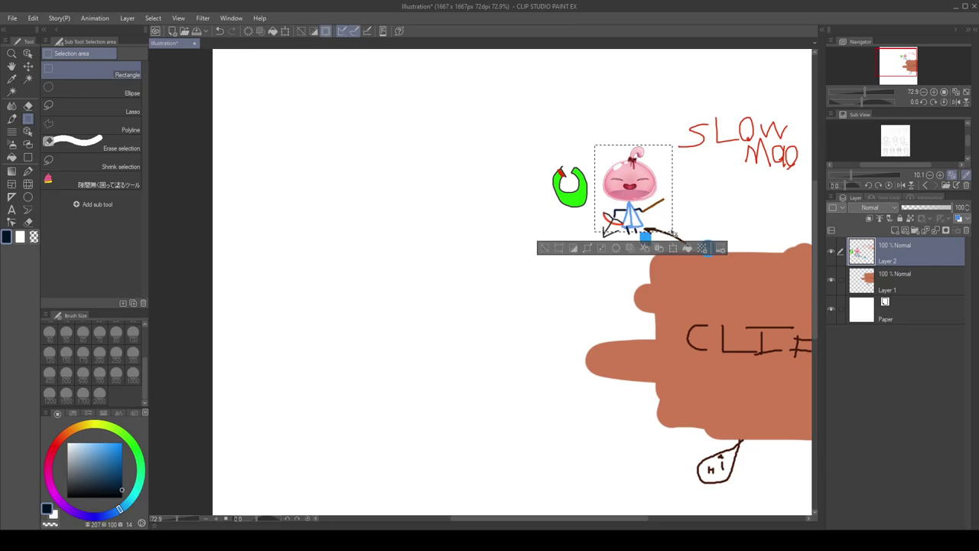
pyautogui.click(702, 247)
pyautogui.moveTo(633, 190)
pyautogui.mouseDown()
pyautogui.moveTo(595, 219)
pyautogui.moveTo(593, 299)
pyautogui.moveTo(566, 199)
pyautogui.moveTo(714, 188)
pyautogui.moveTo(730, 386)
pyautogui.moveTo(588, 276)
pyautogui.moveTo(511, 281)
pyautogui.moveTo(632, 211)
pyautogui.moveTo(593, 237)
pyautogui.moveTo(597, 216)
pyautogui.mouseUp()
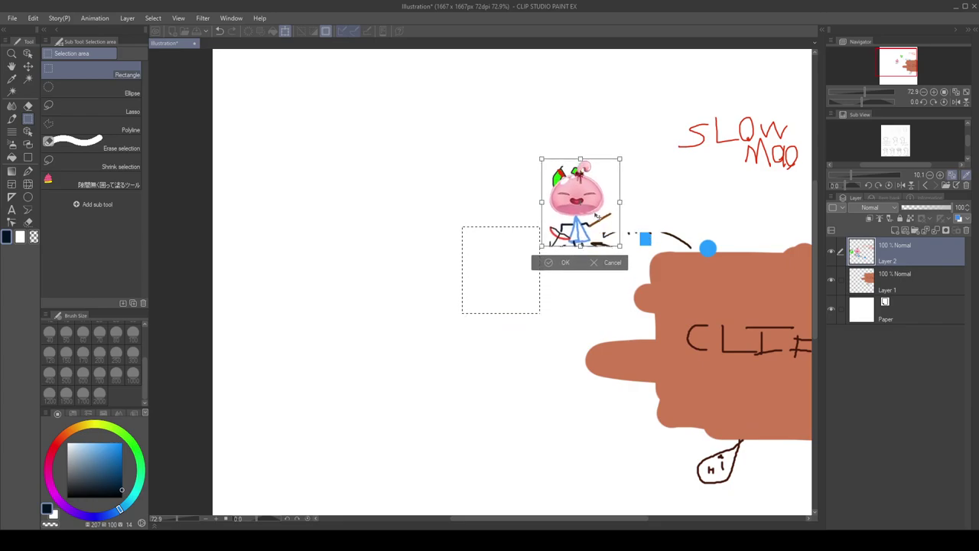
pyautogui.click(556, 262)
# - At 100% zoom, transform the slime again to sit over the green hook
pyautogui.hotkey('ctrl', 'alt', '0')
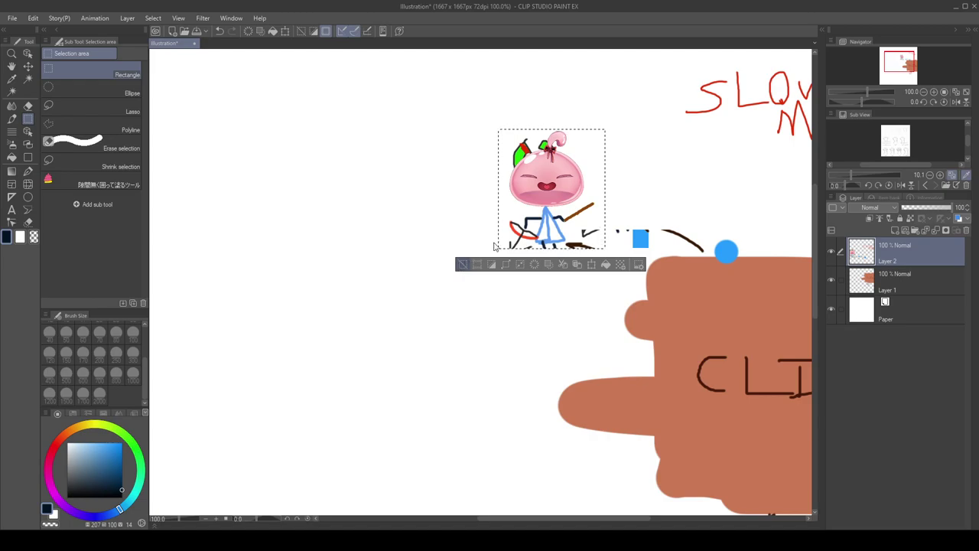
pyautogui.moveTo(569, 215)
pyautogui.mouseDown()
pyautogui.moveTo(643, 194)
pyautogui.moveTo(590, 188)
pyautogui.mouseUp()
pyautogui.hotkey('ctrl', 't')
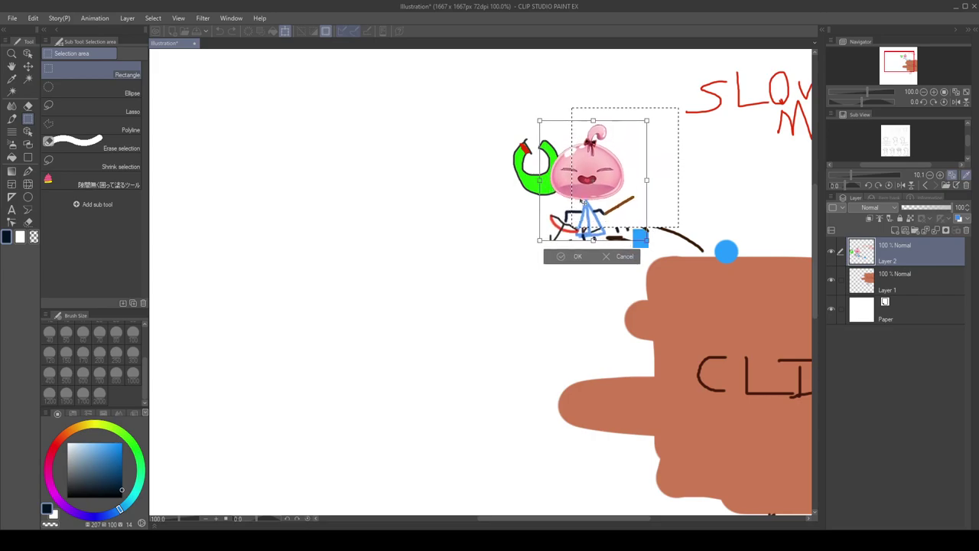
pyautogui.moveTo(589, 188)
pyautogui.mouseDown()
pyautogui.moveTo(547, 271)
pyautogui.moveTo(559, 220)
pyautogui.moveTo(520, 204)
pyautogui.moveTo(495, 226)
pyautogui.moveTo(587, 217)
pyautogui.moveTo(470, 214)
pyautogui.moveTo(601, 216)
pyautogui.moveTo(606, 181)
pyautogui.moveTo(554, 202)
pyautogui.moveTo(617, 180)
pyautogui.moveTo(569, 186)
pyautogui.moveTo(594, 190)
pyautogui.moveTo(575, 222)
pyautogui.moveTo(597, 184)
pyautogui.moveTo(569, 207)
pyautogui.mouseUp()
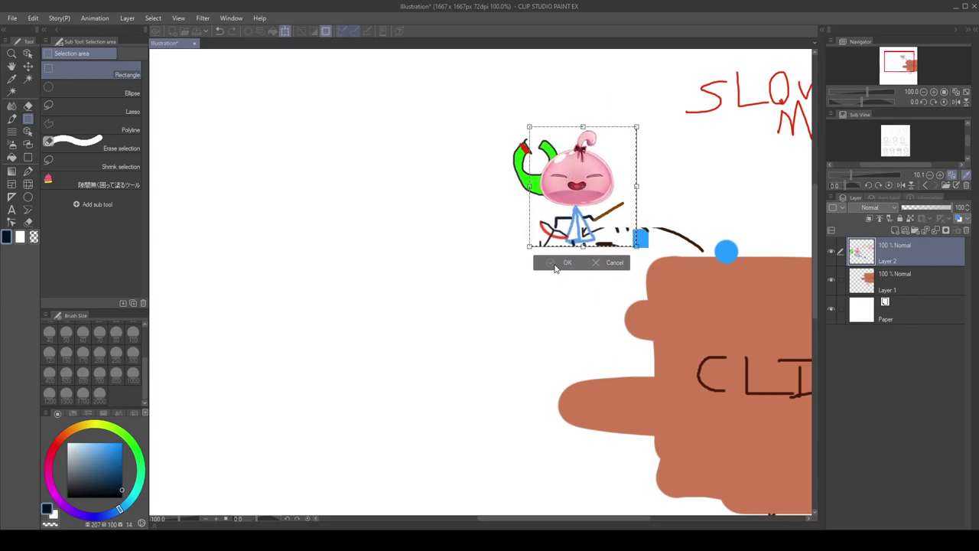
pyautogui.click(556, 265)
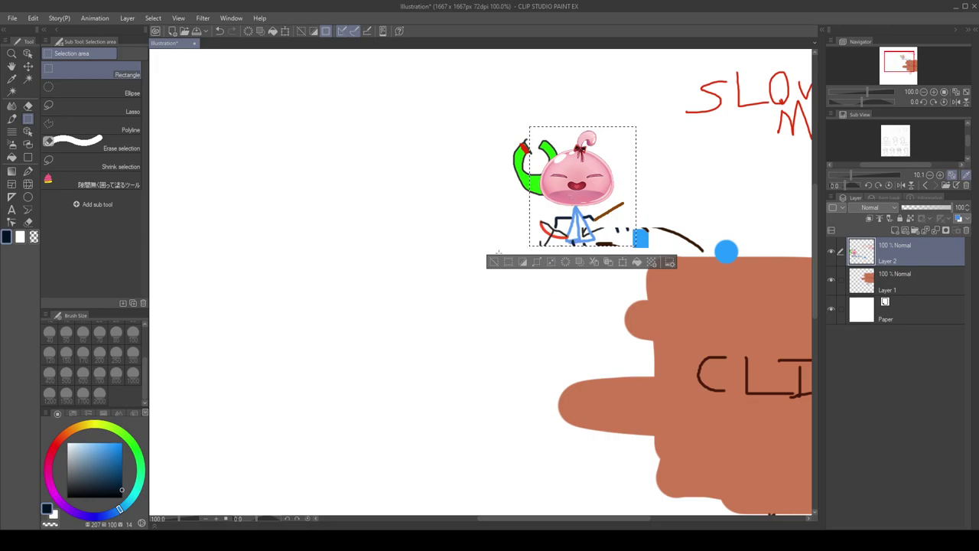
# - Clear the selection and try pen sizes, settling on size 70
pyautogui.click(480, 261)
pyautogui.click(27, 169)
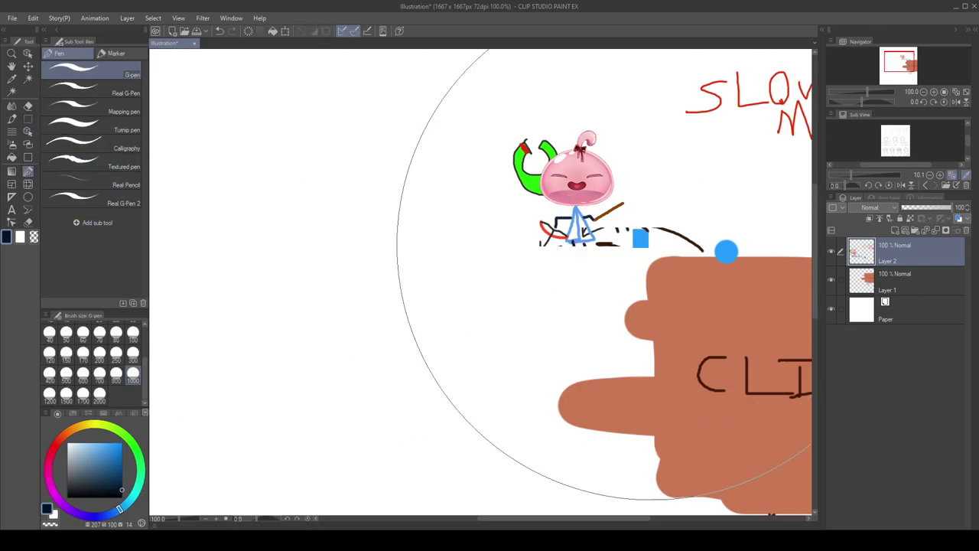
pyautogui.click(724, 254)
pyautogui.hotkey('ctrl', 'z')
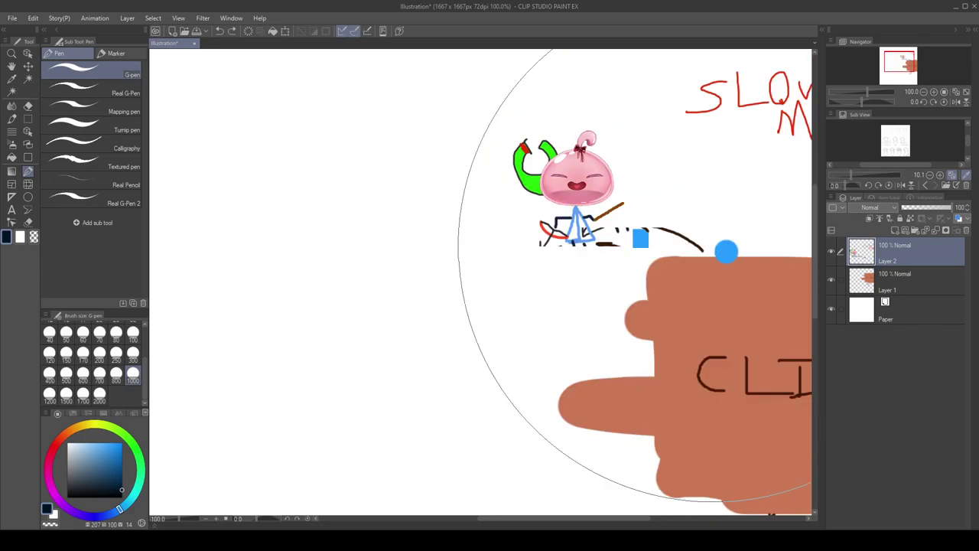
pyautogui.click(99, 352)
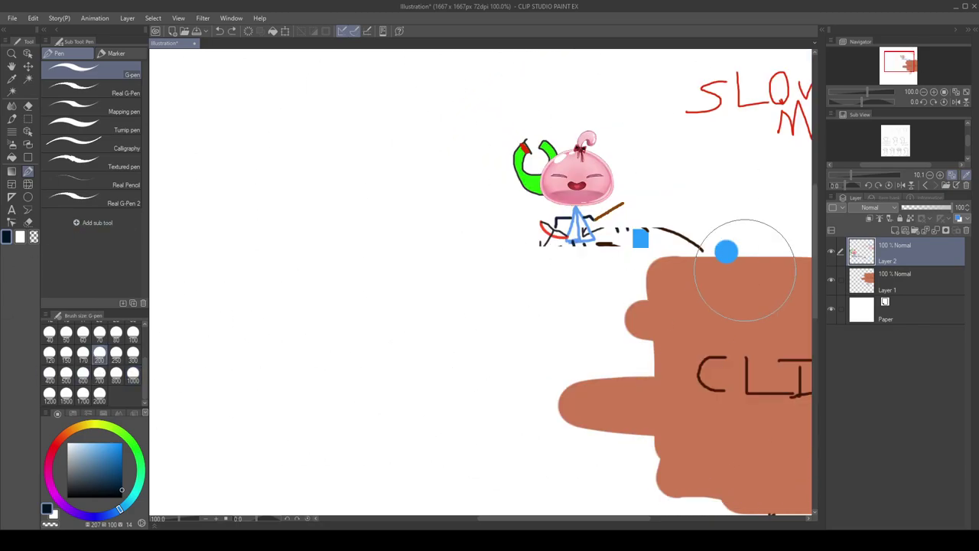
pyautogui.click(705, 242)
pyautogui.hotkey('ctrl', 'z')
pyautogui.click(11, 171)
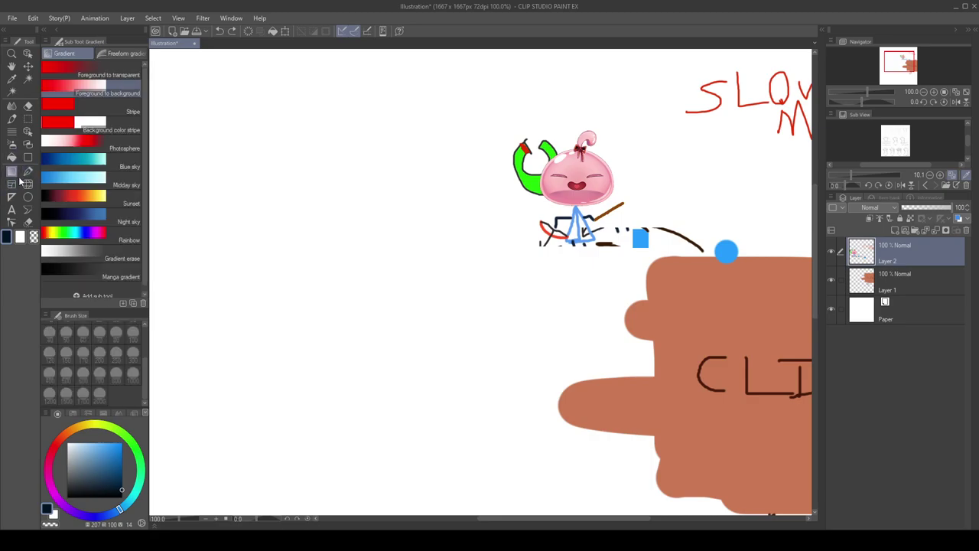
pyautogui.click(27, 171)
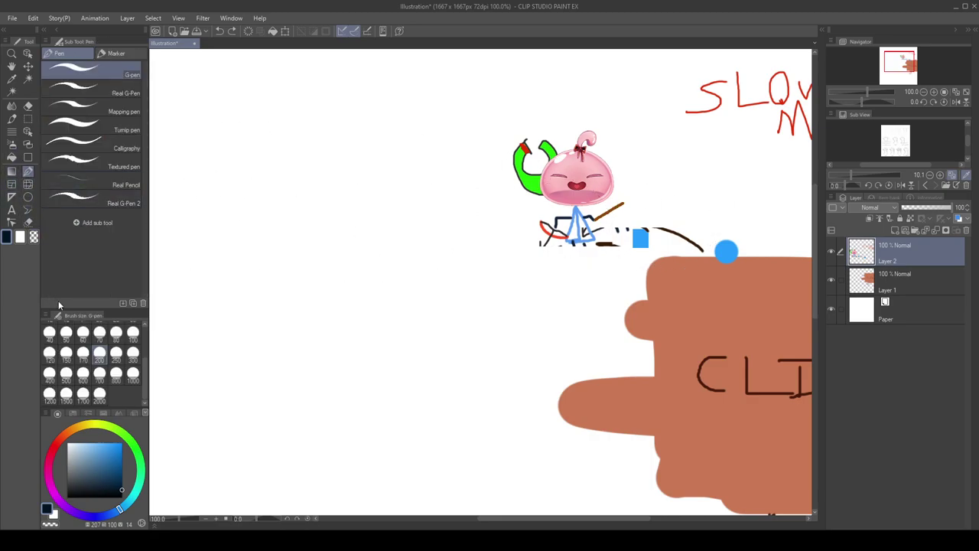
pyautogui.click(99, 332)
pyautogui.scroll(2, 658, 237)
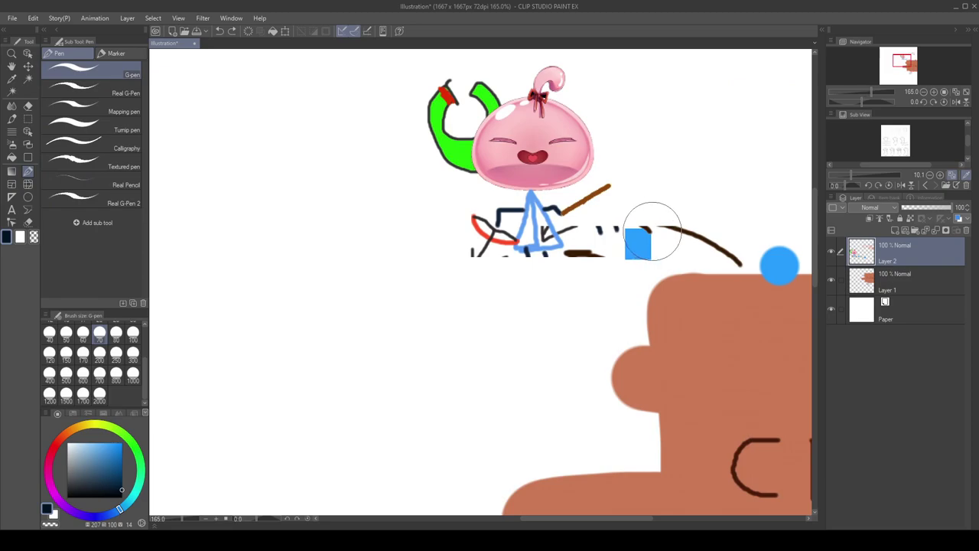
pyautogui.scroll(3, 612, 239)
# - With a small eraser, remove the dark V marks and trim the blue square's corner
pyautogui.click(28, 106)
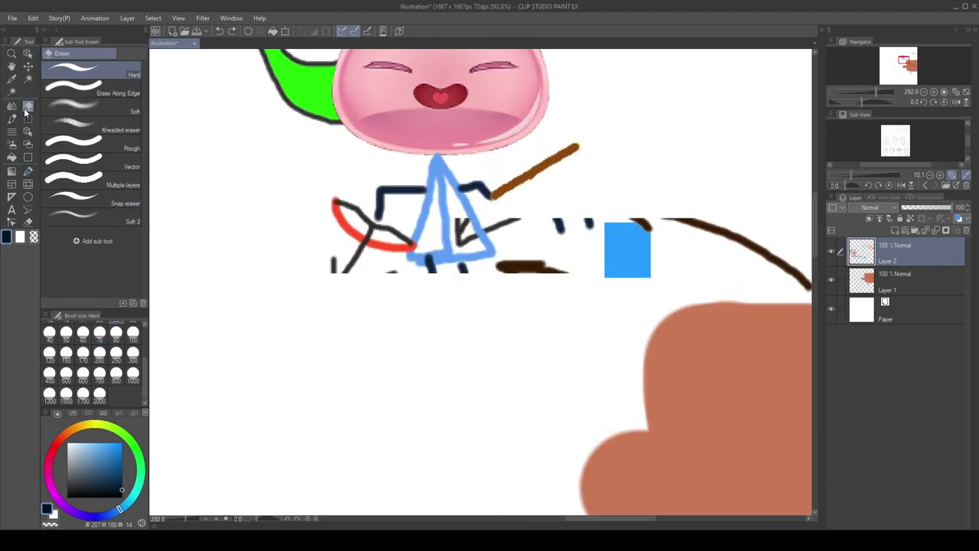
pyautogui.moveTo(533, 231)
pyautogui.mouseDown()
pyautogui.moveTo(503, 218)
pyautogui.moveTo(566, 214)
pyautogui.moveTo(559, 269)
pyautogui.moveTo(525, 263)
pyautogui.moveTo(504, 277)
pyautogui.moveTo(459, 245)
pyautogui.moveTo(462, 223)
pyautogui.mouseUp()
pyautogui.hotkey('ctrl', 'z')
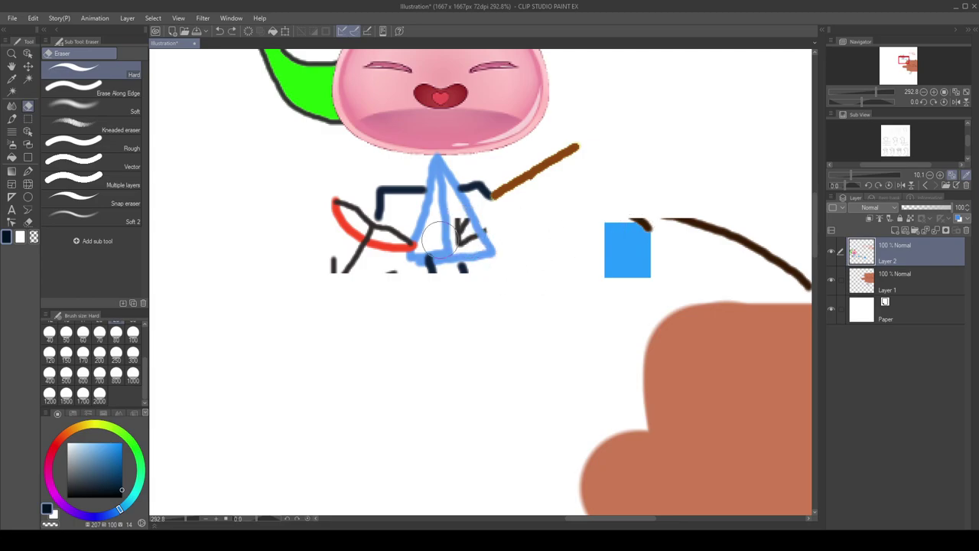
pyautogui.scroll(2, 82, 365)
pyautogui.click(100, 353)
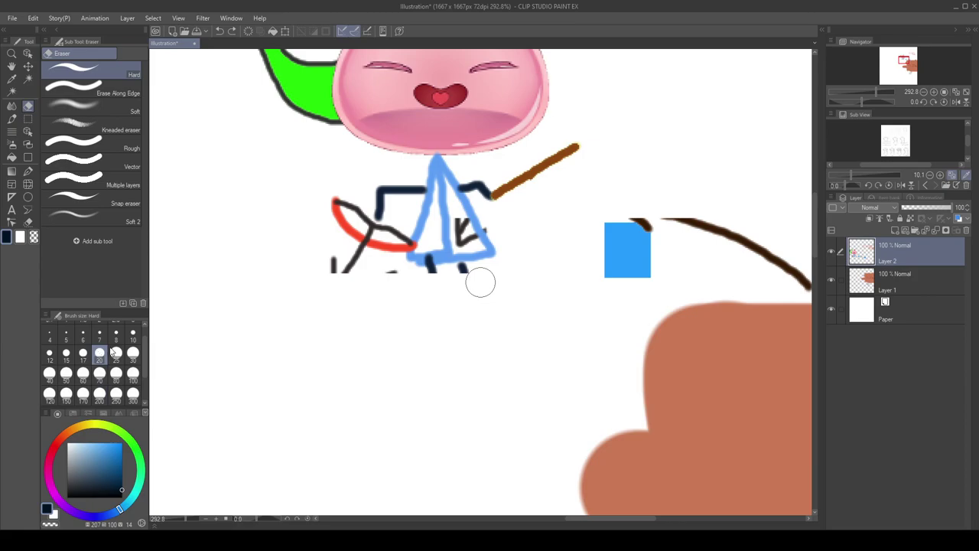
pyautogui.moveTo(450, 222)
pyautogui.mouseDown()
pyautogui.moveTo(462, 233)
pyautogui.moveTo(500, 224)
pyautogui.mouseUp()
pyautogui.hotkey('ctrl', 'z')
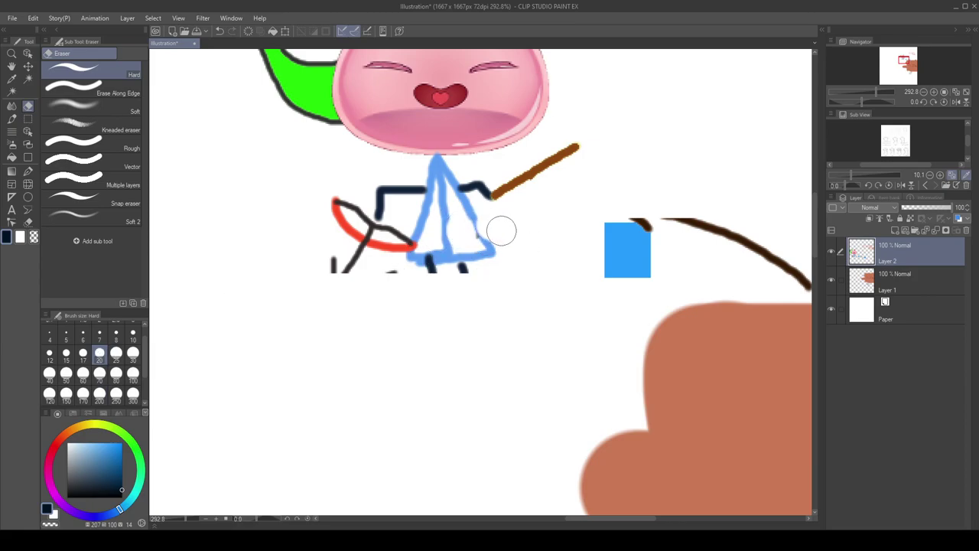
pyautogui.moveTo(641, 212); pyautogui.dragTo(651, 221)
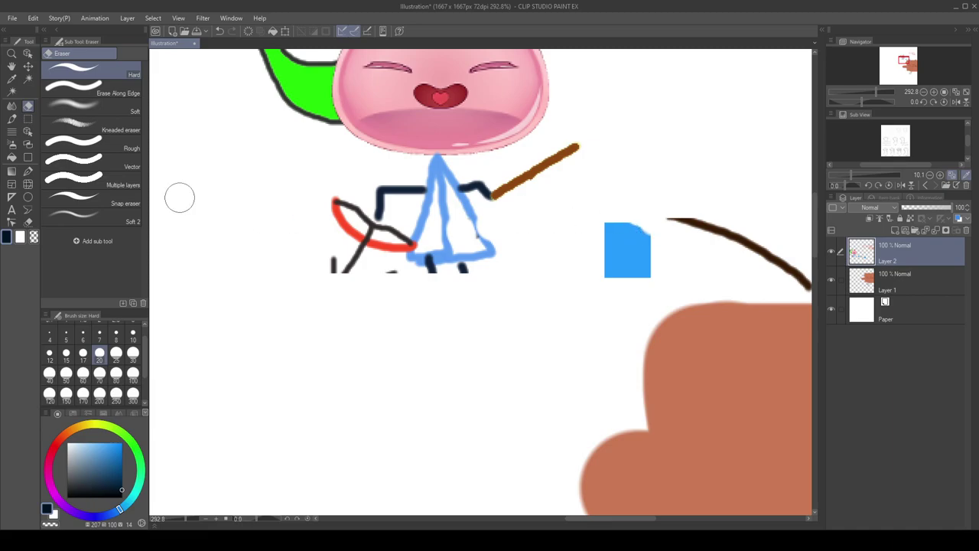
# - Thin the pen to size 5 and draw an arrow from the blue circle to the square
pyautogui.click(27, 172)
pyautogui.scroll(-3, 306, 199)
pyautogui.scroll(1, 505, 245)
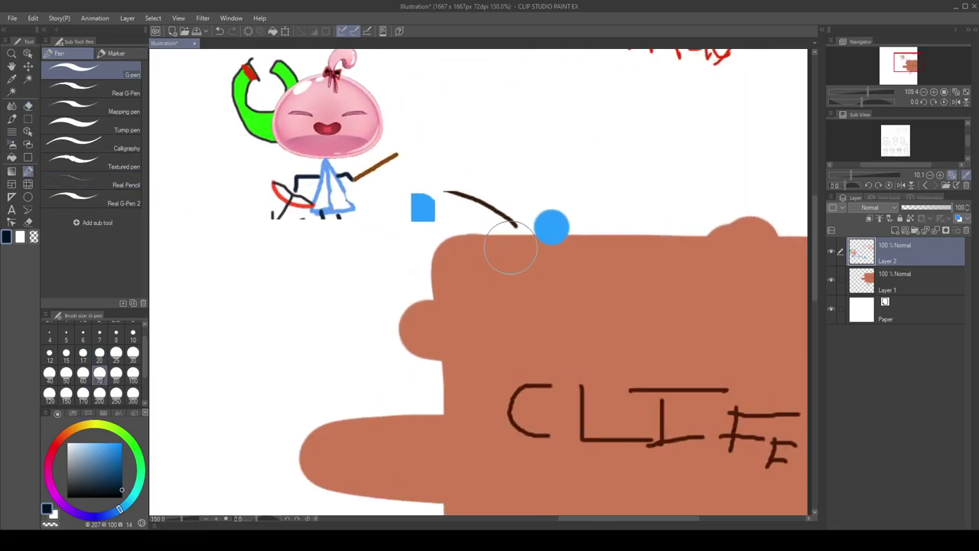
pyautogui.scroll(3, 482, 248)
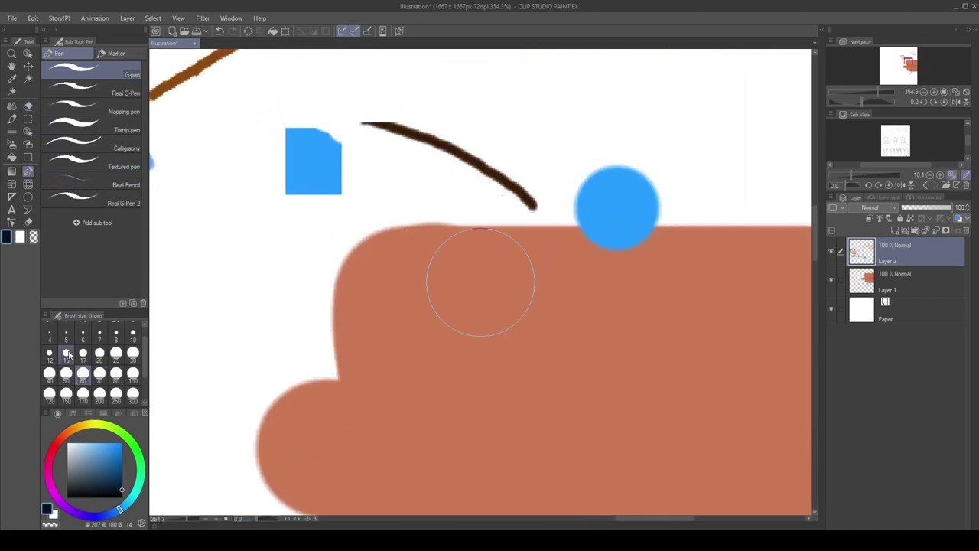
pyautogui.click(66, 337)
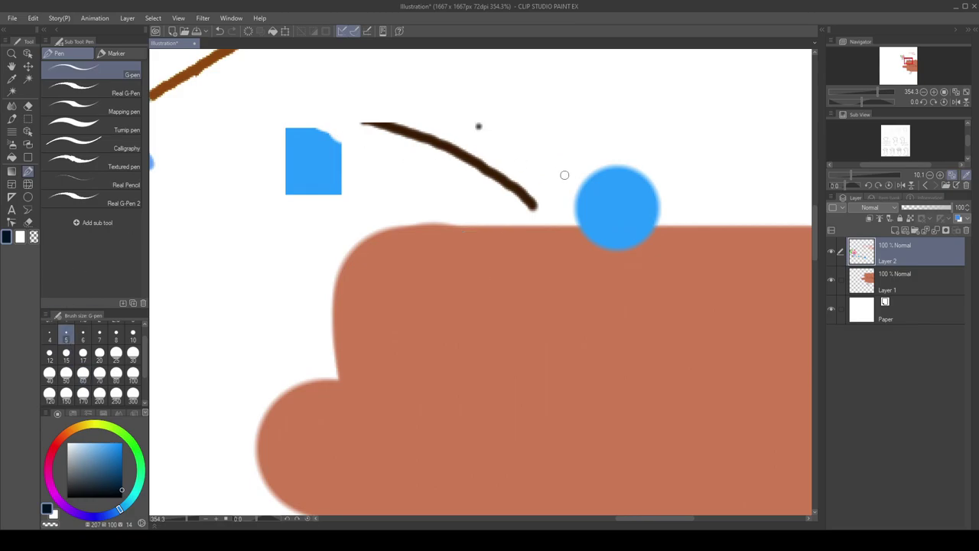
pyautogui.moveTo(570, 185)
pyautogui.mouseDown()
pyautogui.moveTo(346, 166)
pyautogui.moveTo(393, 174)
pyautogui.mouseUp()
# - Draw a dark arrow from the blue square toward the slime figure
pyautogui.scroll(-3, 394, 174)
pyautogui.scroll(3, 393, 174)
pyautogui.scroll(-3, 393, 174)
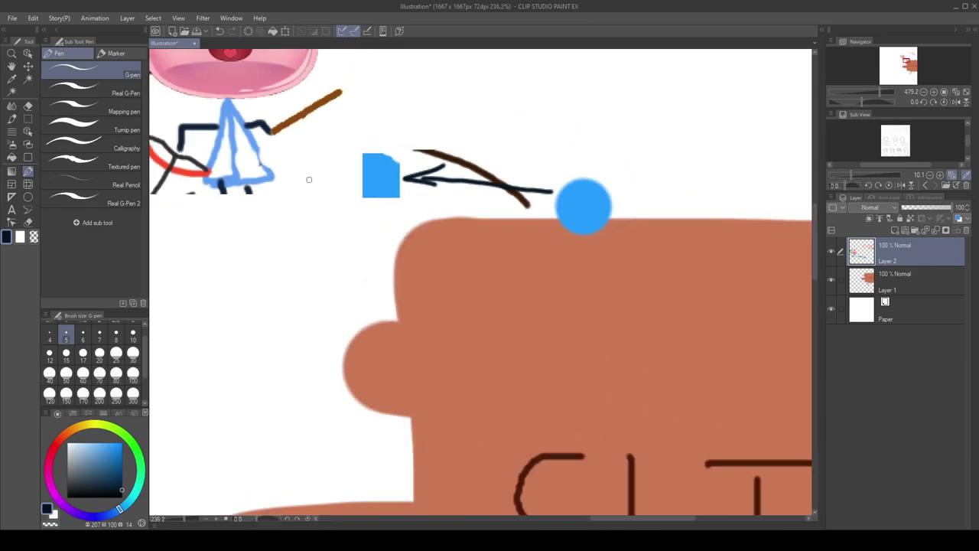
pyautogui.scroll(-2, 393, 174)
pyautogui.scroll(3, 199, 143)
pyautogui.scroll(2, 199, 143)
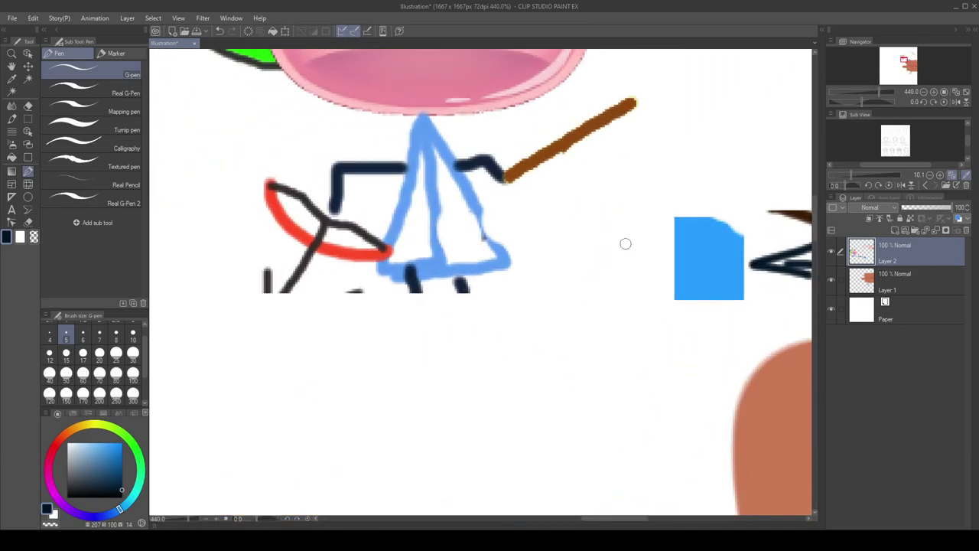
pyautogui.moveTo(624, 243)
pyautogui.mouseDown()
pyautogui.moveTo(501, 223)
pyautogui.moveTo(515, 206)
pyautogui.moveTo(546, 267)
pyautogui.mouseUp()
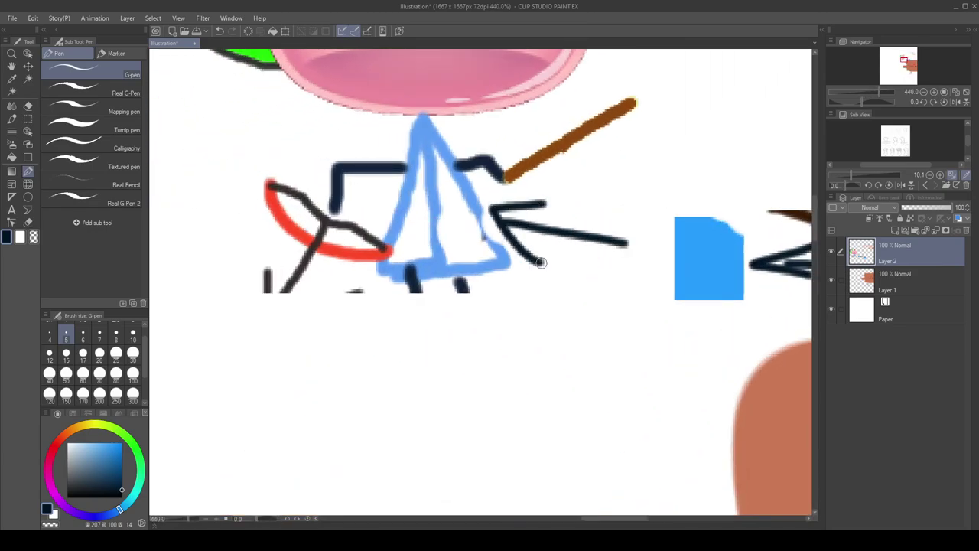
pyautogui.scroll(-2, 546, 268)
pyautogui.scroll(-2, 406, 254)
pyautogui.scroll(2, 407, 255)
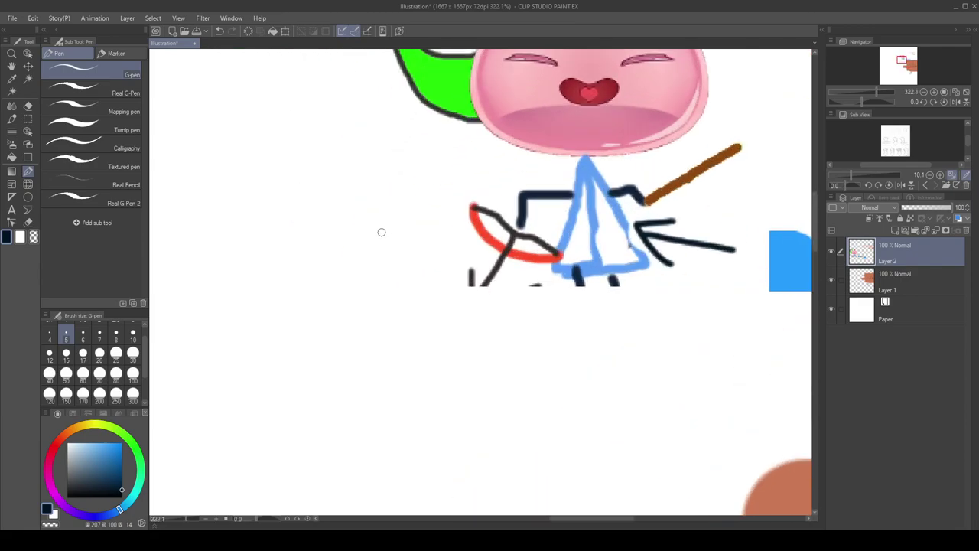
pyautogui.scroll(-5, 380, 229)
pyautogui.scroll(2, 337, 223)
pyautogui.scroll(2, 295, 222)
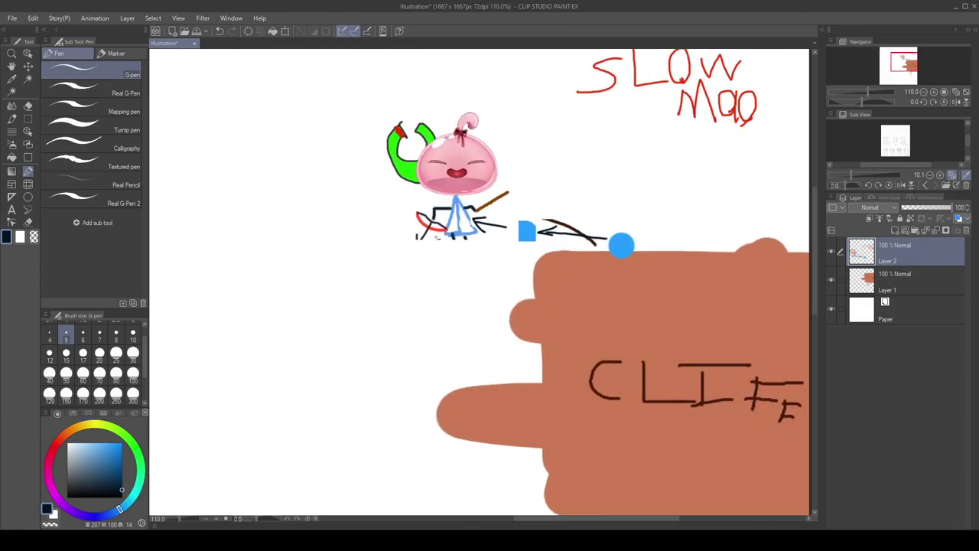
pyautogui.scroll(-2, 382, 229)
pyautogui.scroll(2, 410, 214)
pyautogui.scroll(3, 583, 219)
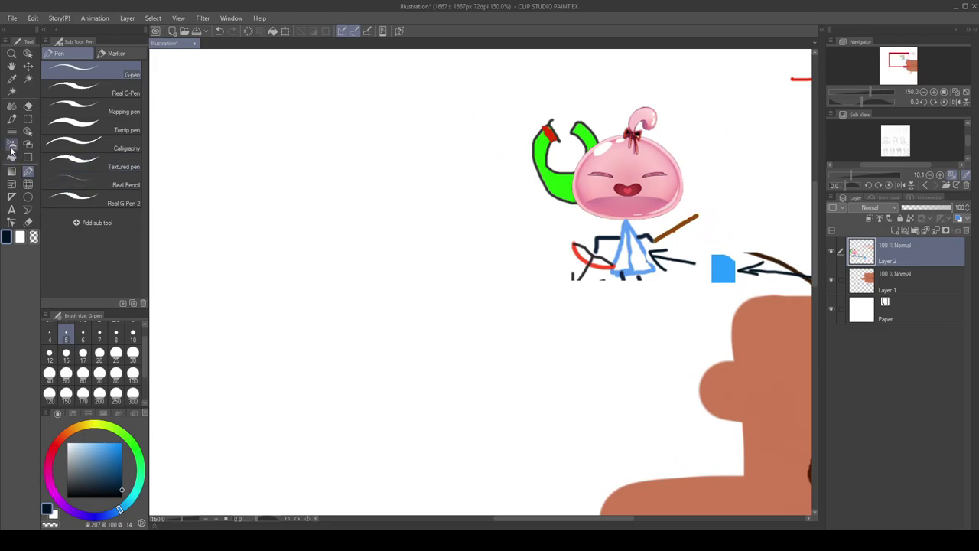
# - Erase part of the figure's blue body strokes, cancelling a trial transform
pyautogui.click(30, 106)
pyautogui.moveTo(626, 236); pyautogui.dragTo(629, 263)
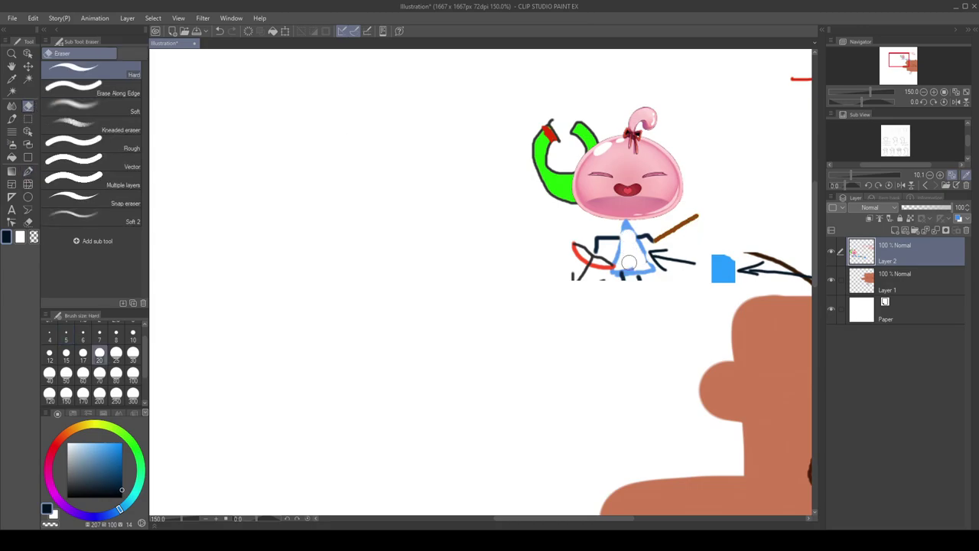
pyautogui.hotkey('ctrl', 't')
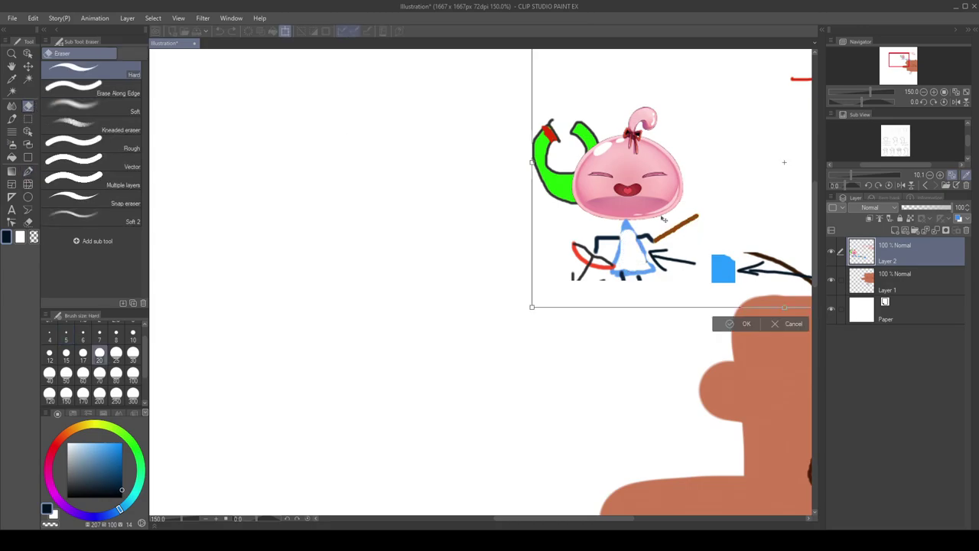
pyautogui.scroll(-5, 673, 221)
pyautogui.click(719, 286)
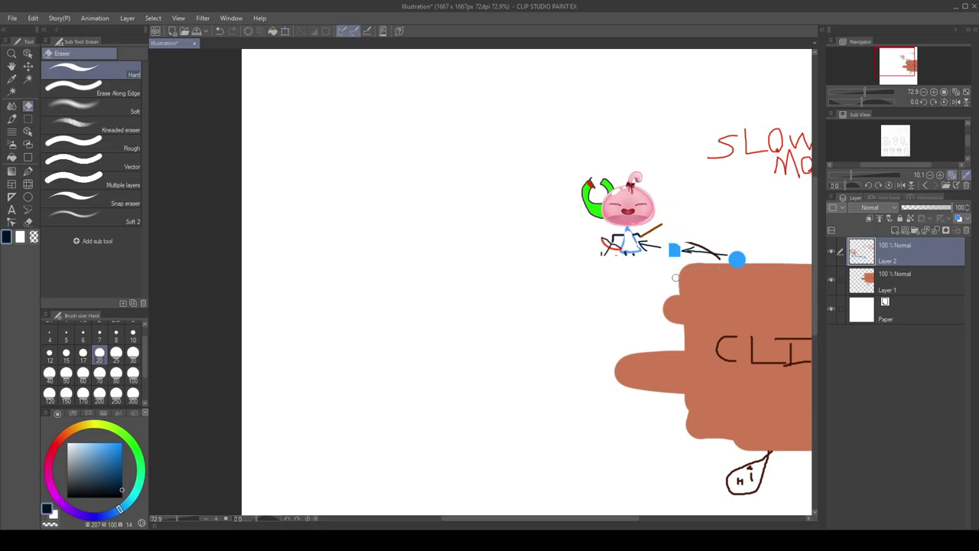
pyautogui.moveTo(40, 168); pyautogui.dragTo(33, 167)
pyautogui.click(25, 170)
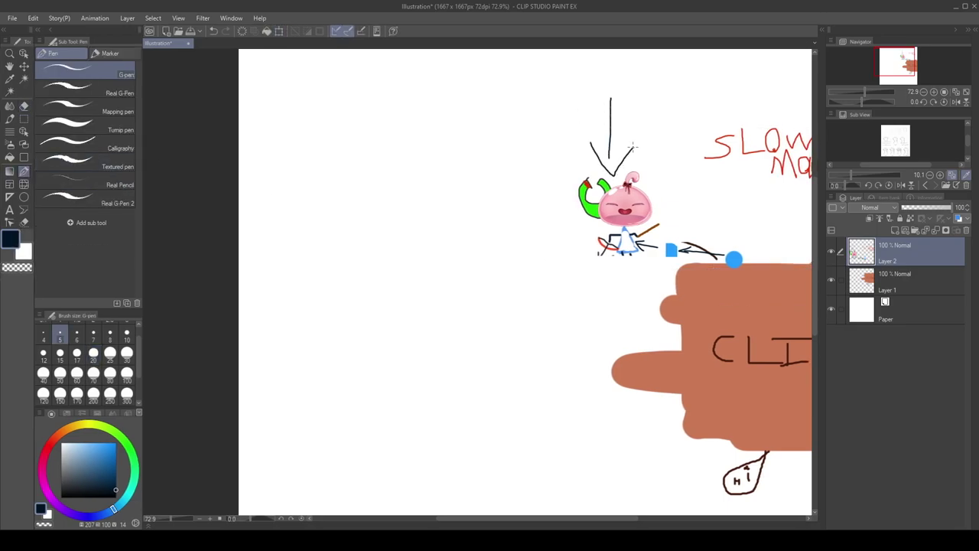
# - Select and cut the slime character, then place it far left on open canvas
pyautogui.click(27, 122)
pyautogui.moveTo(584, 280); pyautogui.dragTo(657, 159)
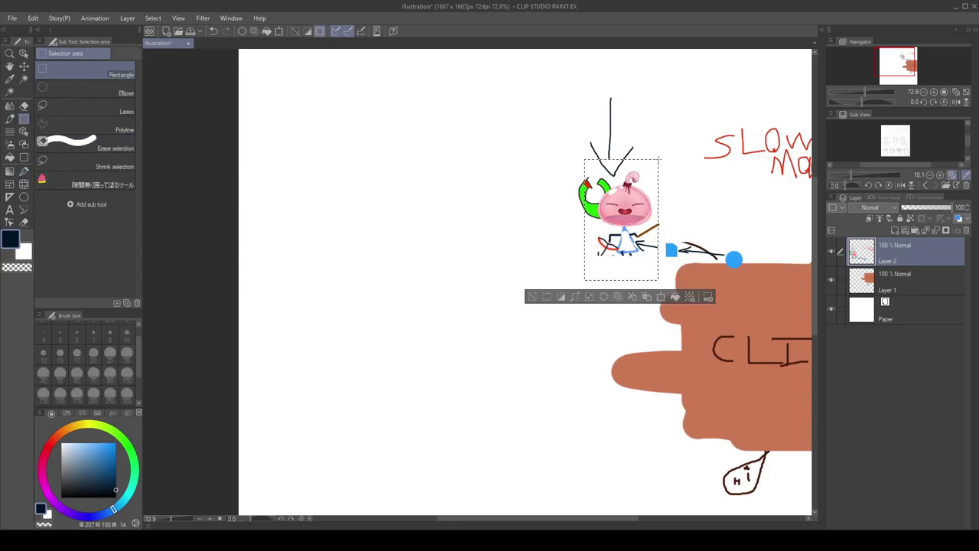
pyautogui.click(647, 295)
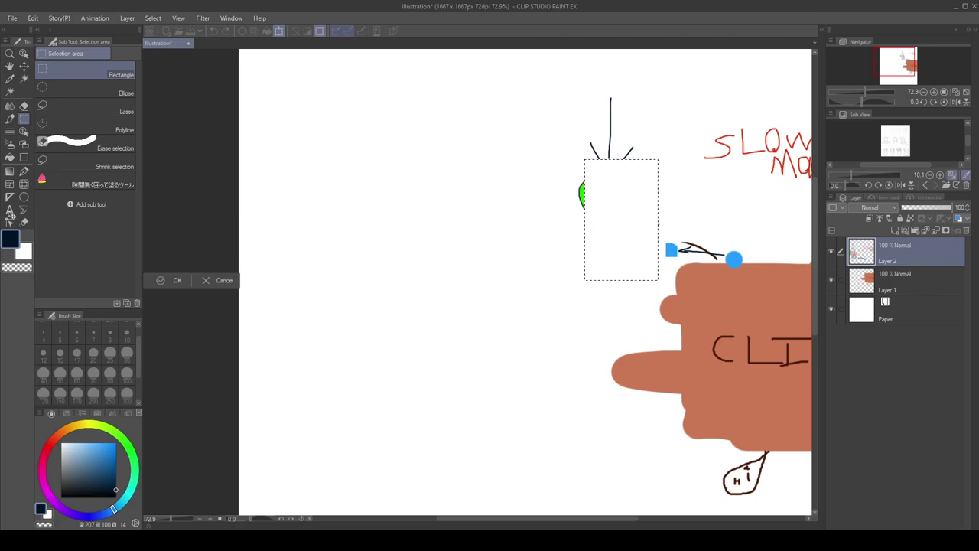
pyautogui.moveTo(628, 228); pyautogui.dragTo(266, 221)
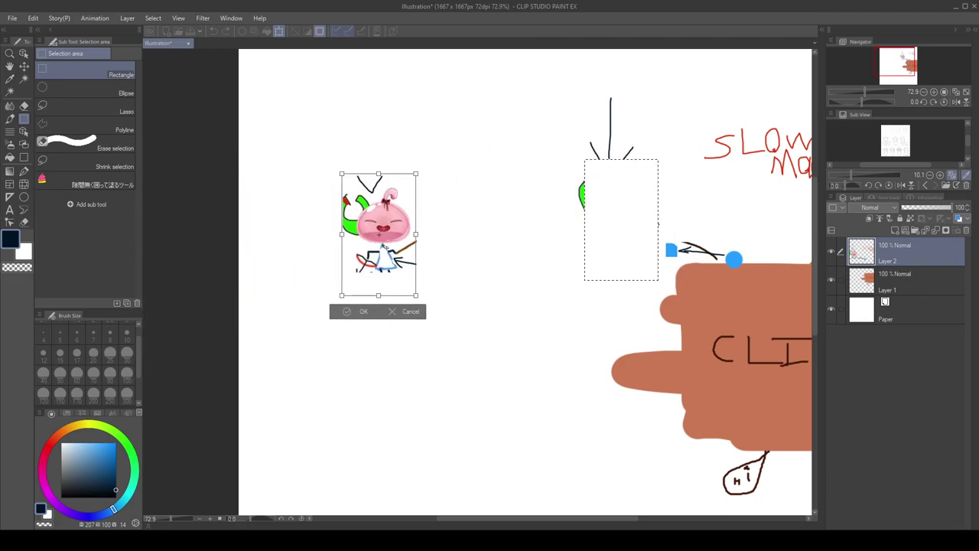
pyautogui.moveTo(264, 224); pyautogui.dragTo(368, 205)
pyautogui.click(336, 271)
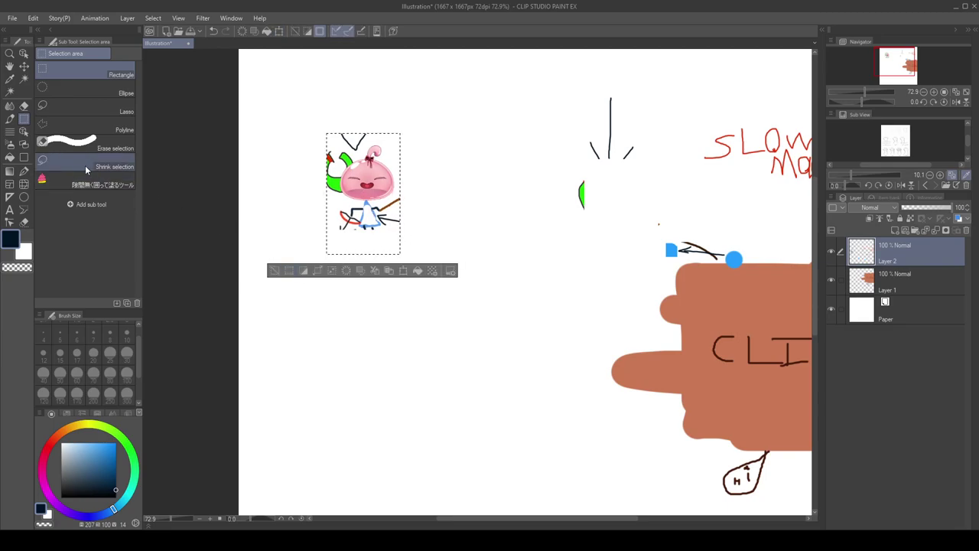
pyautogui.click(25, 172)
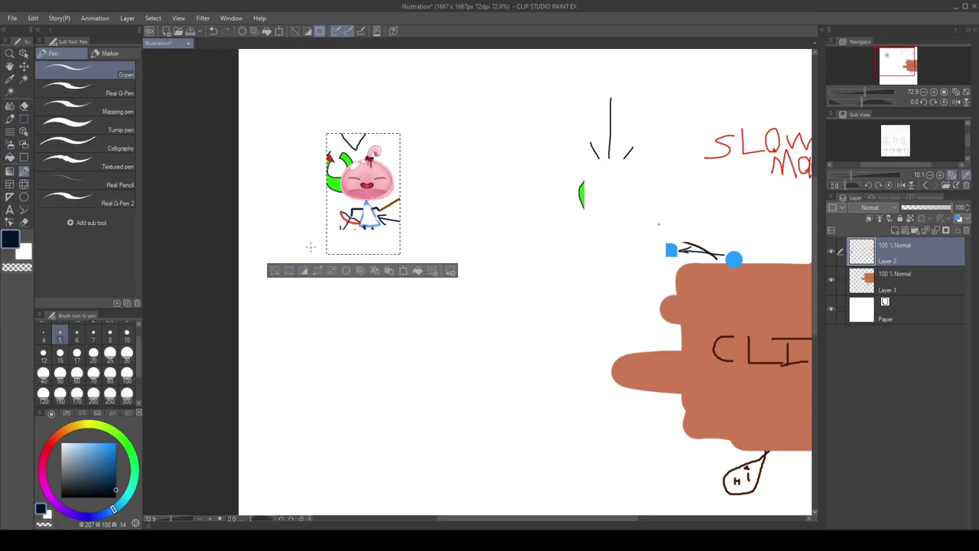
# - Outline the slime, add orange cords, then switch to soft pink for the heart
pyautogui.click(274, 270)
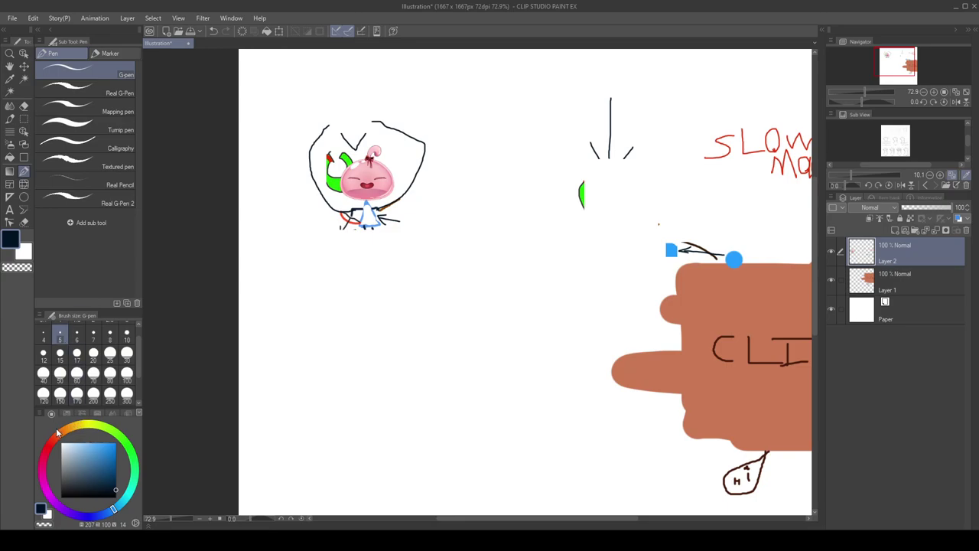
pyautogui.click(114, 443)
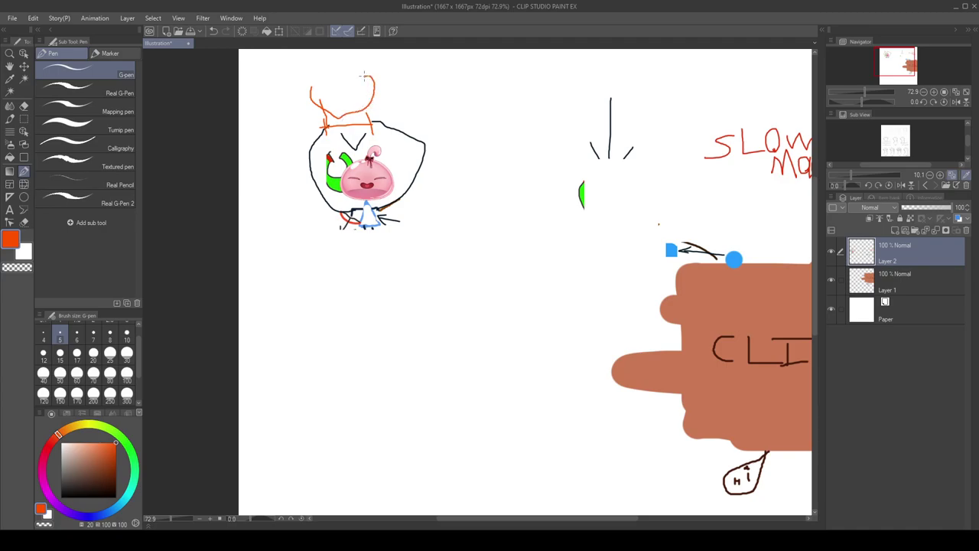
pyautogui.hotkey('ctrl', 'z')
pyautogui.moveTo(45, 469); pyautogui.dragTo(47, 491)
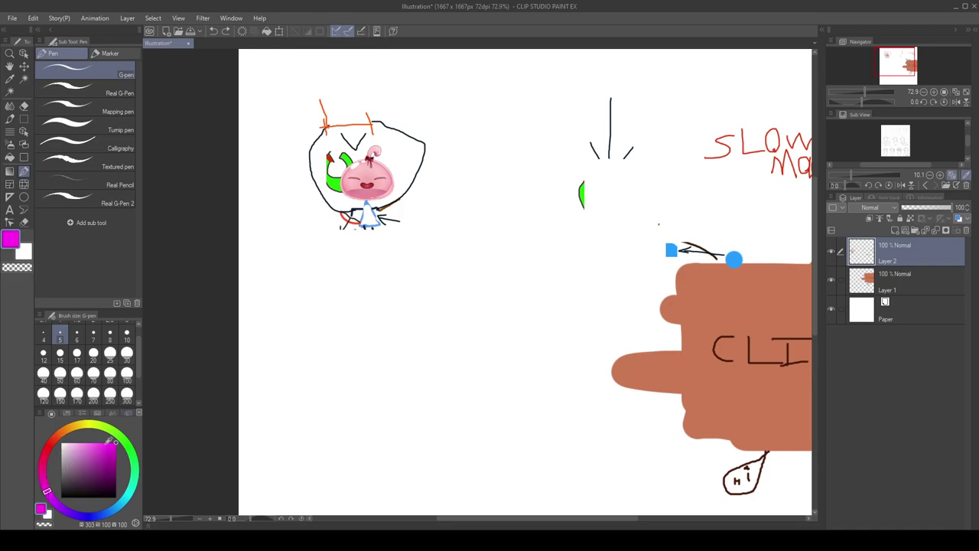
pyautogui.moveTo(112, 441); pyautogui.dragTo(89, 444)
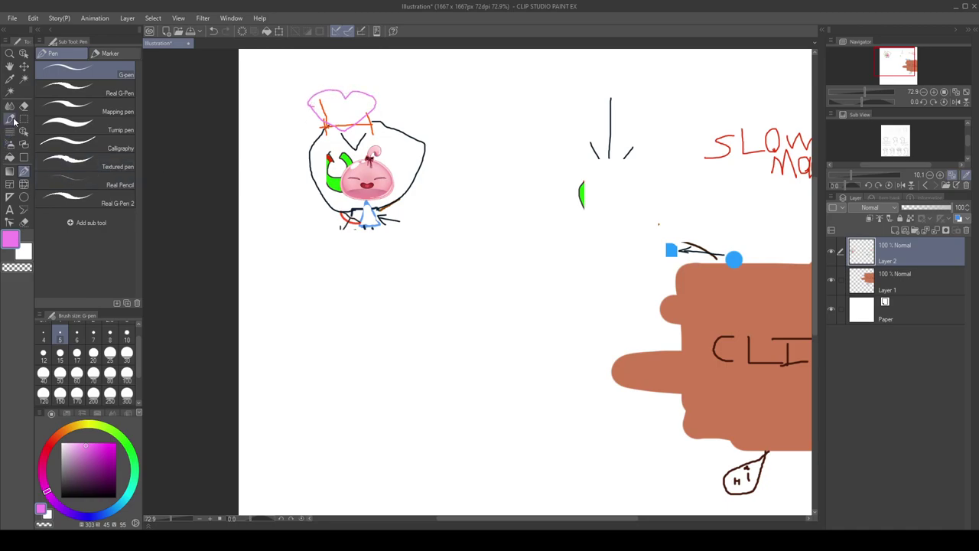
pyautogui.click(9, 157)
# - Fill the heart outline above the slime solid pink
pyautogui.click(371, 98)
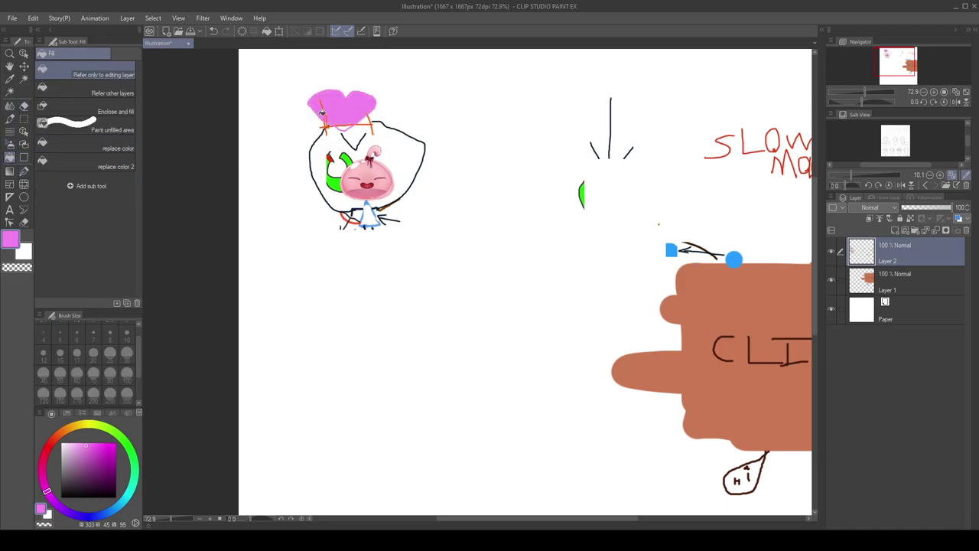
pyautogui.scroll(1, 343, 107)
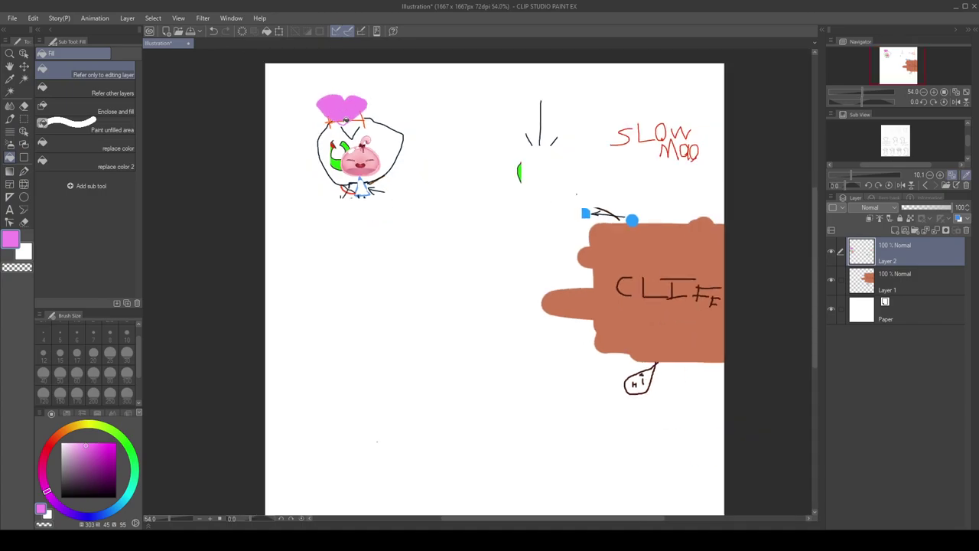
pyautogui.scroll(2, 342, 107)
pyautogui.scroll(2, 344, 115)
pyautogui.scroll(-3, 346, 119)
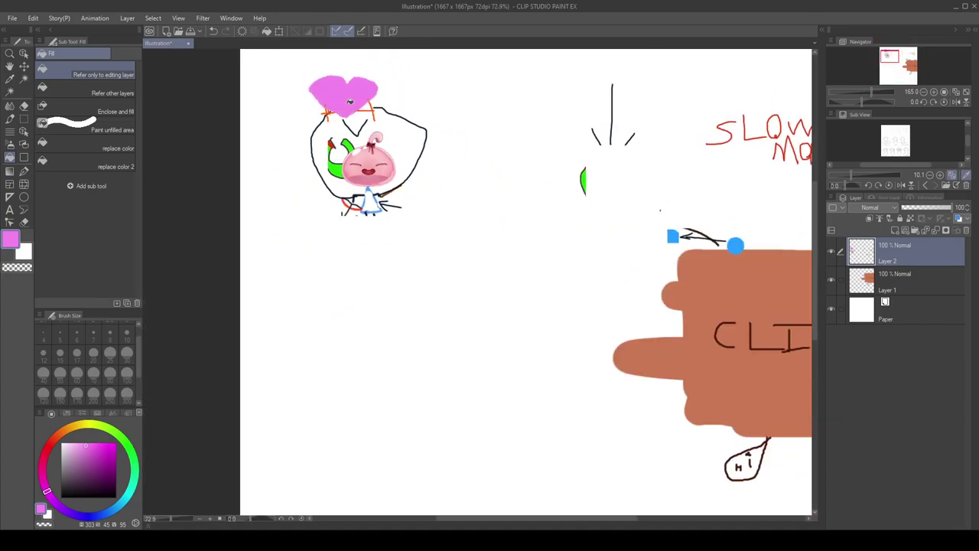
pyautogui.scroll(-3, 340, 115)
pyautogui.scroll(2, 335, 111)
pyautogui.scroll(1, 334, 109)
pyautogui.scroll(2, 334, 109)
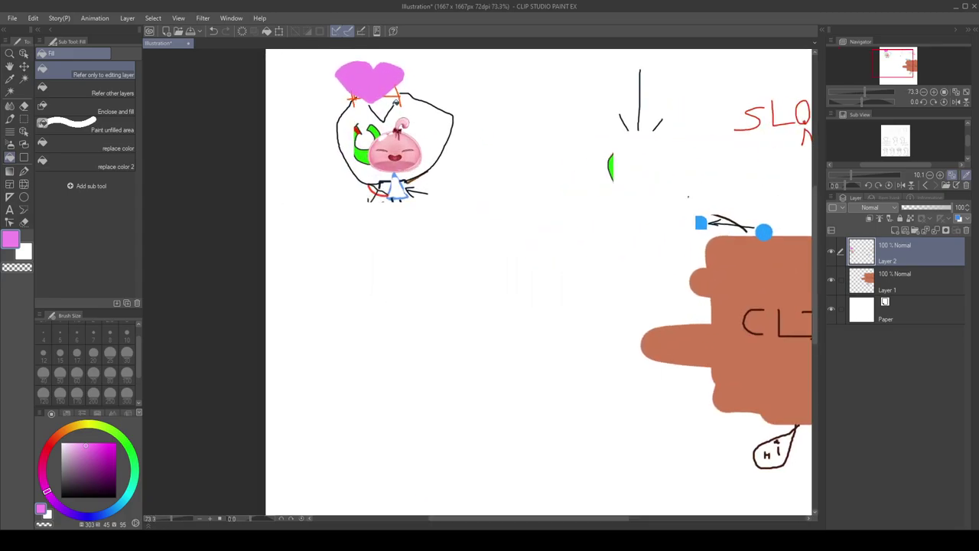
# - Transform the upper drawing band and drag the slime and heart glider left
pyautogui.scroll(2, 333, 109)
pyautogui.scroll(-1, 181, 175)
pyautogui.scroll(-1, 182, 175)
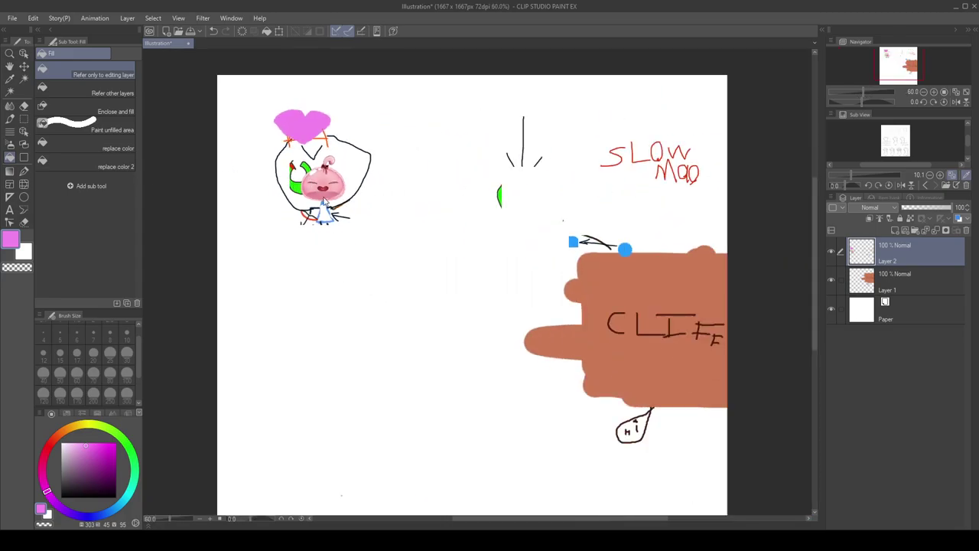
pyautogui.hotkey('ctrl', 'shift', 't')
pyautogui.moveTo(313, 199)
pyautogui.mouseDown()
pyautogui.moveTo(113, 193)
pyautogui.moveTo(355, 168)
pyautogui.moveTo(609, 185)
pyautogui.moveTo(160, 185)
pyautogui.moveTo(76, 234)
pyautogui.mouseUp()
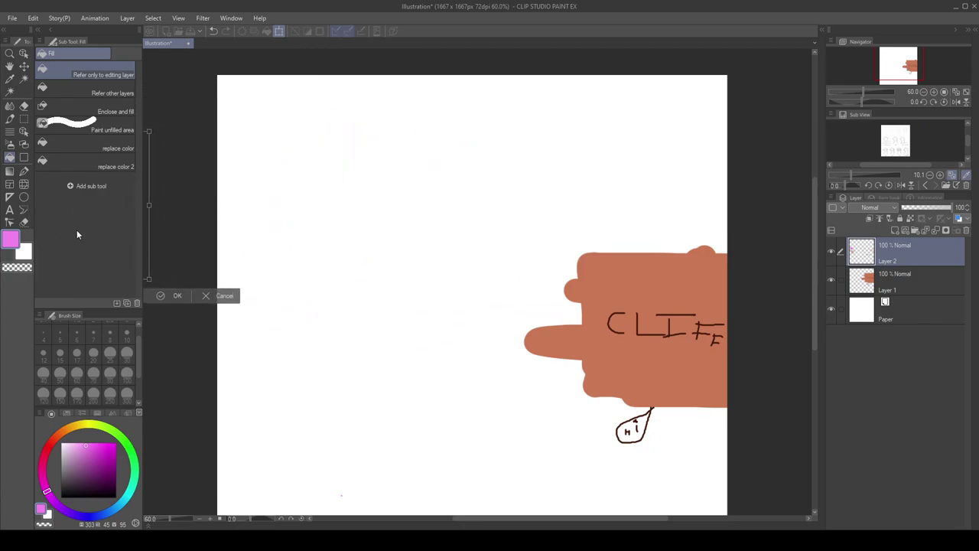
# - Confirm moving the drawings off the page, leaving the cliff and hi bubble
pyautogui.click(167, 294)
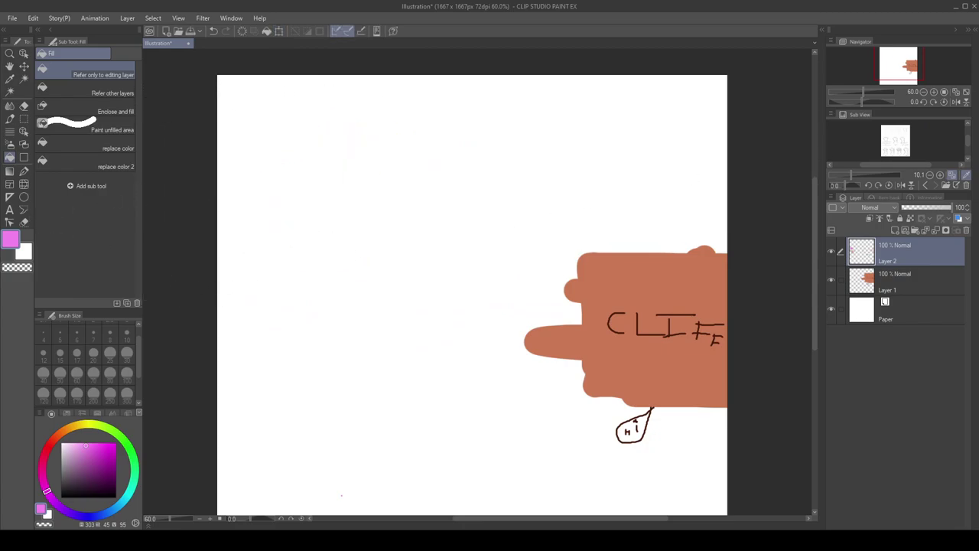